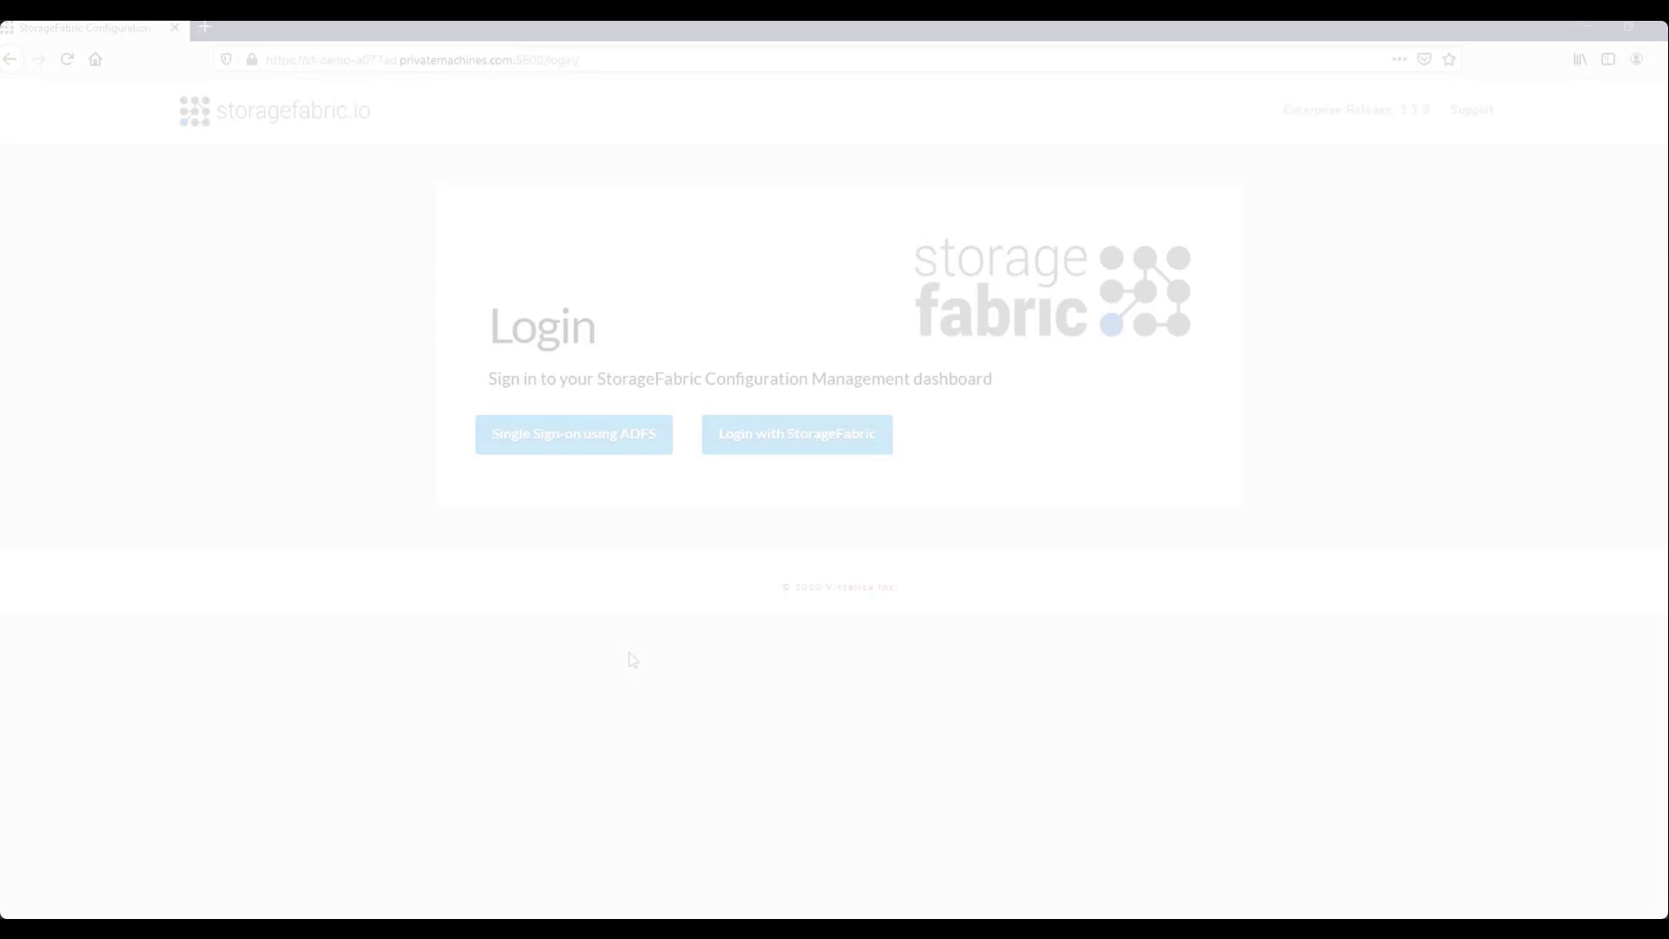
# Sign in with a StorageFabric account as admin, entering the account password.
pyautogui.click(842, 440)
pyautogui.write('admin')
pyautogui.press('Tab')
pyautogui.write('••••••••••')
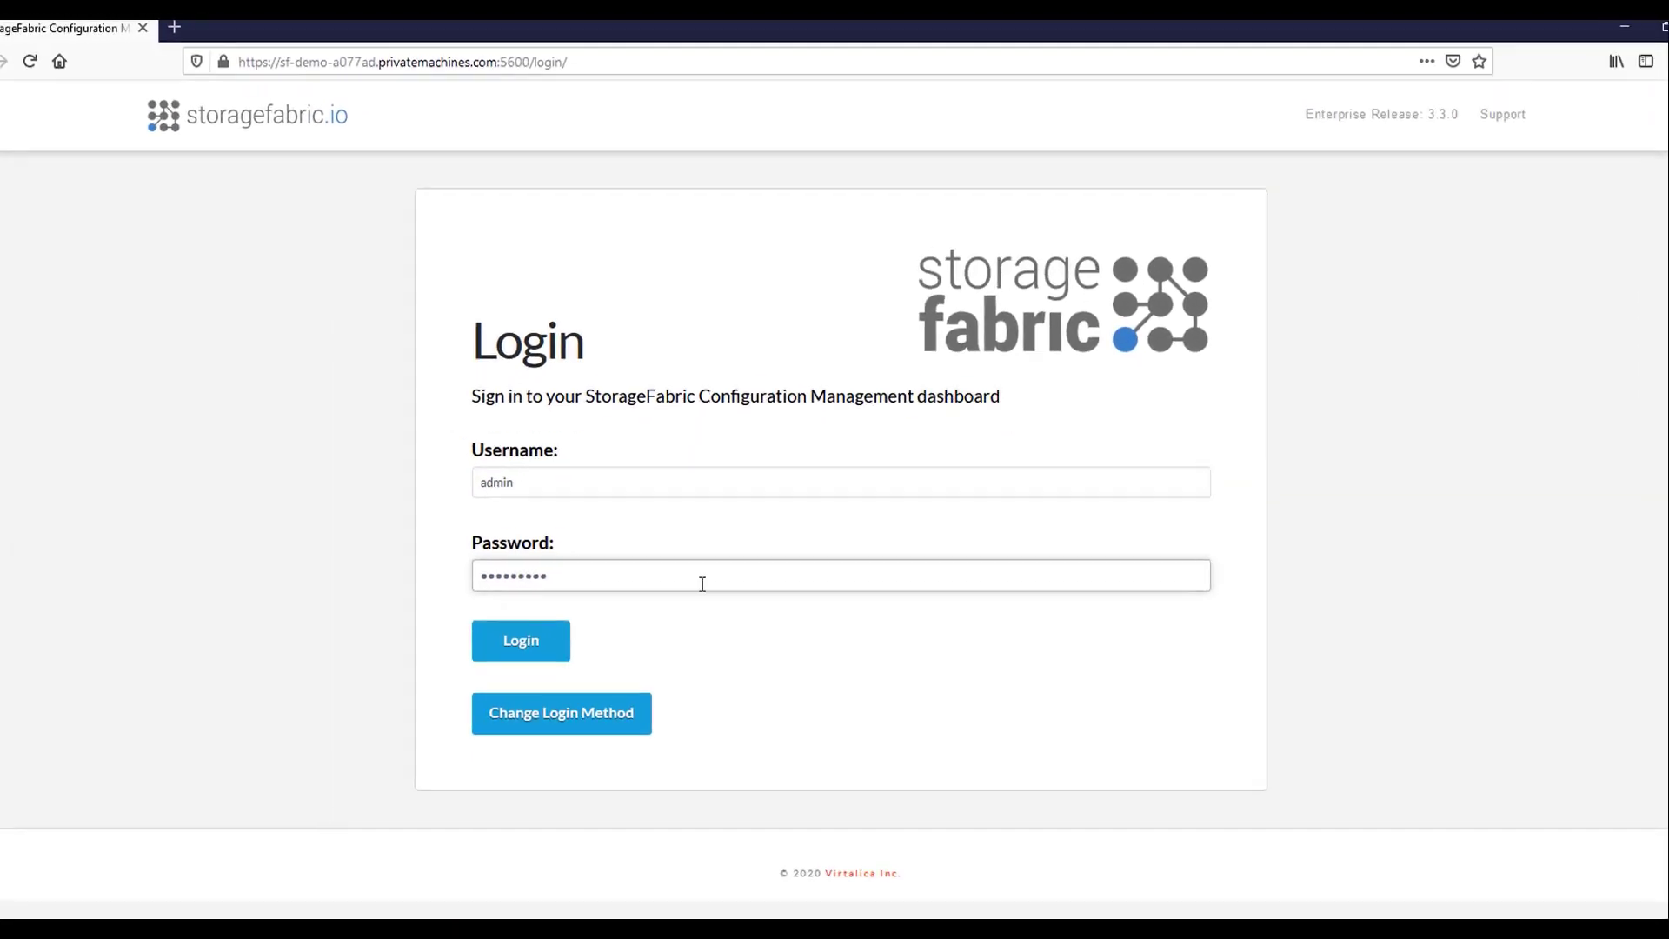
pyautogui.press('Return')
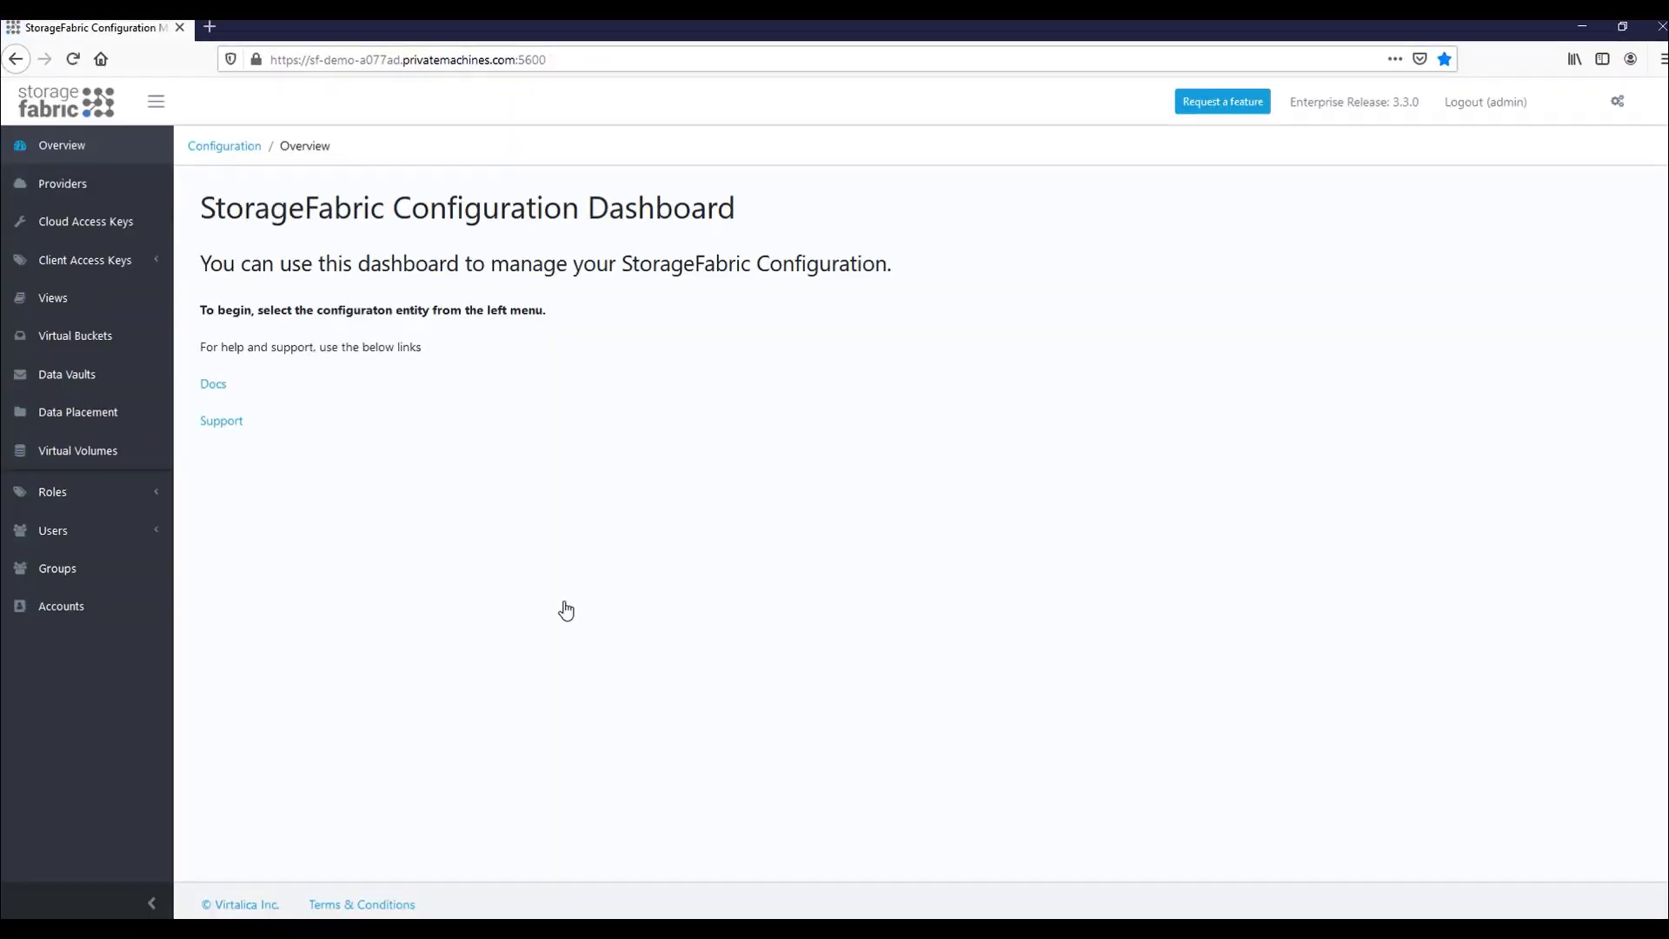
# Show the Providers list sorted by name descending, closing a provider's settings unchanged.
pyautogui.click(90, 198)
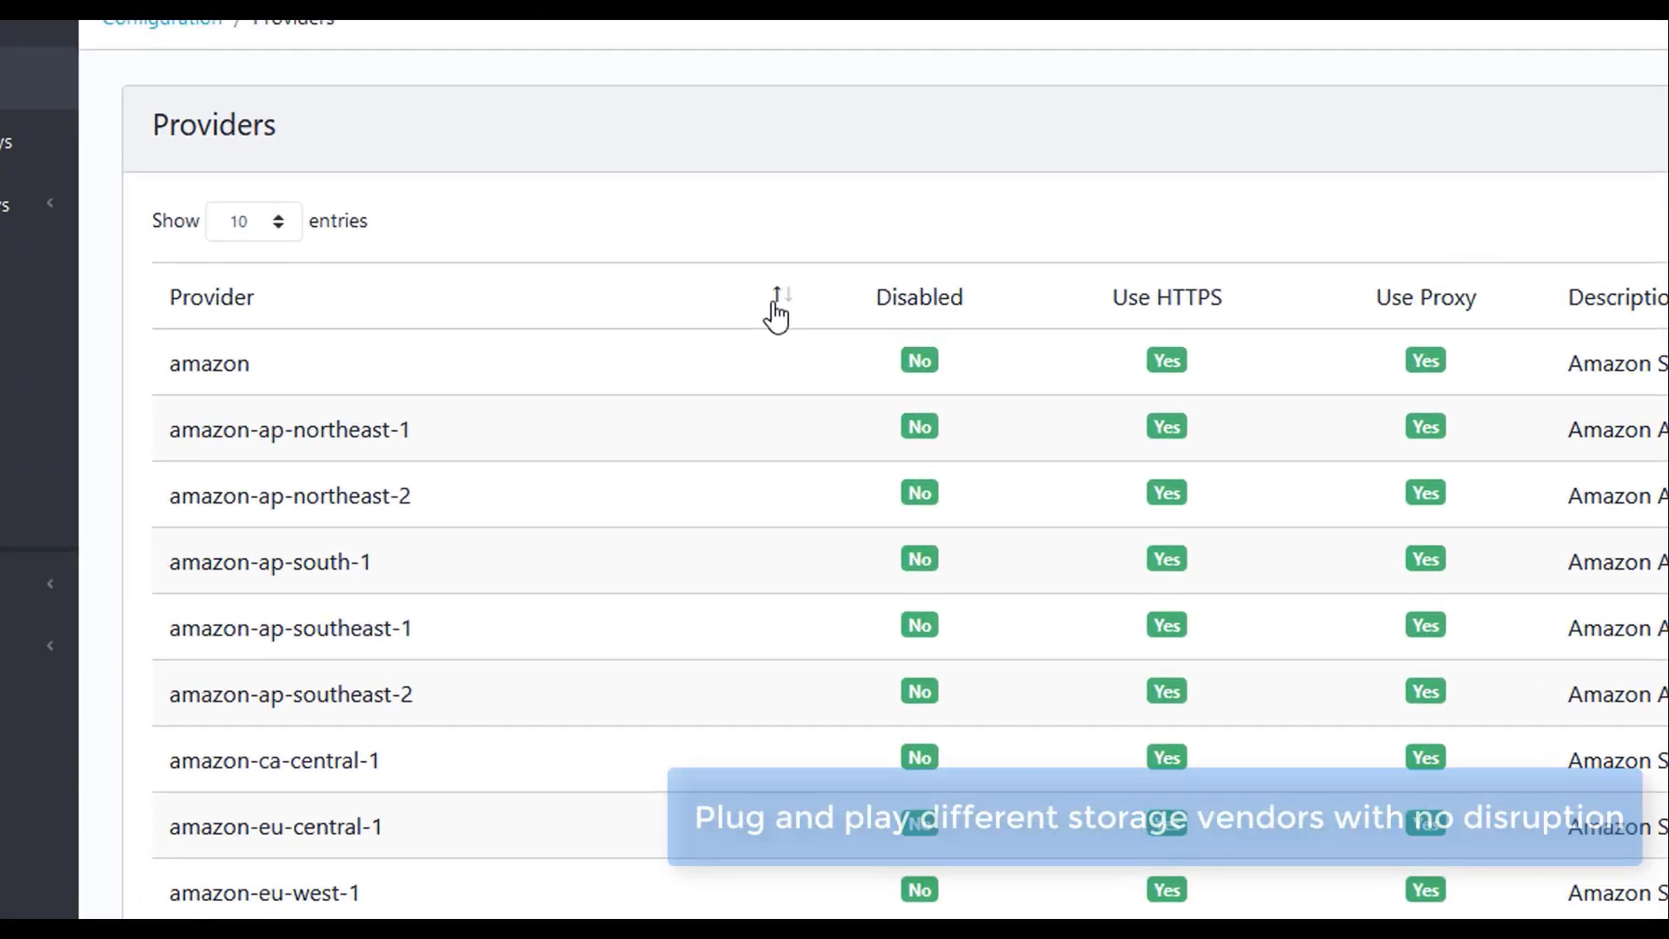
pyautogui.click(606, 319)
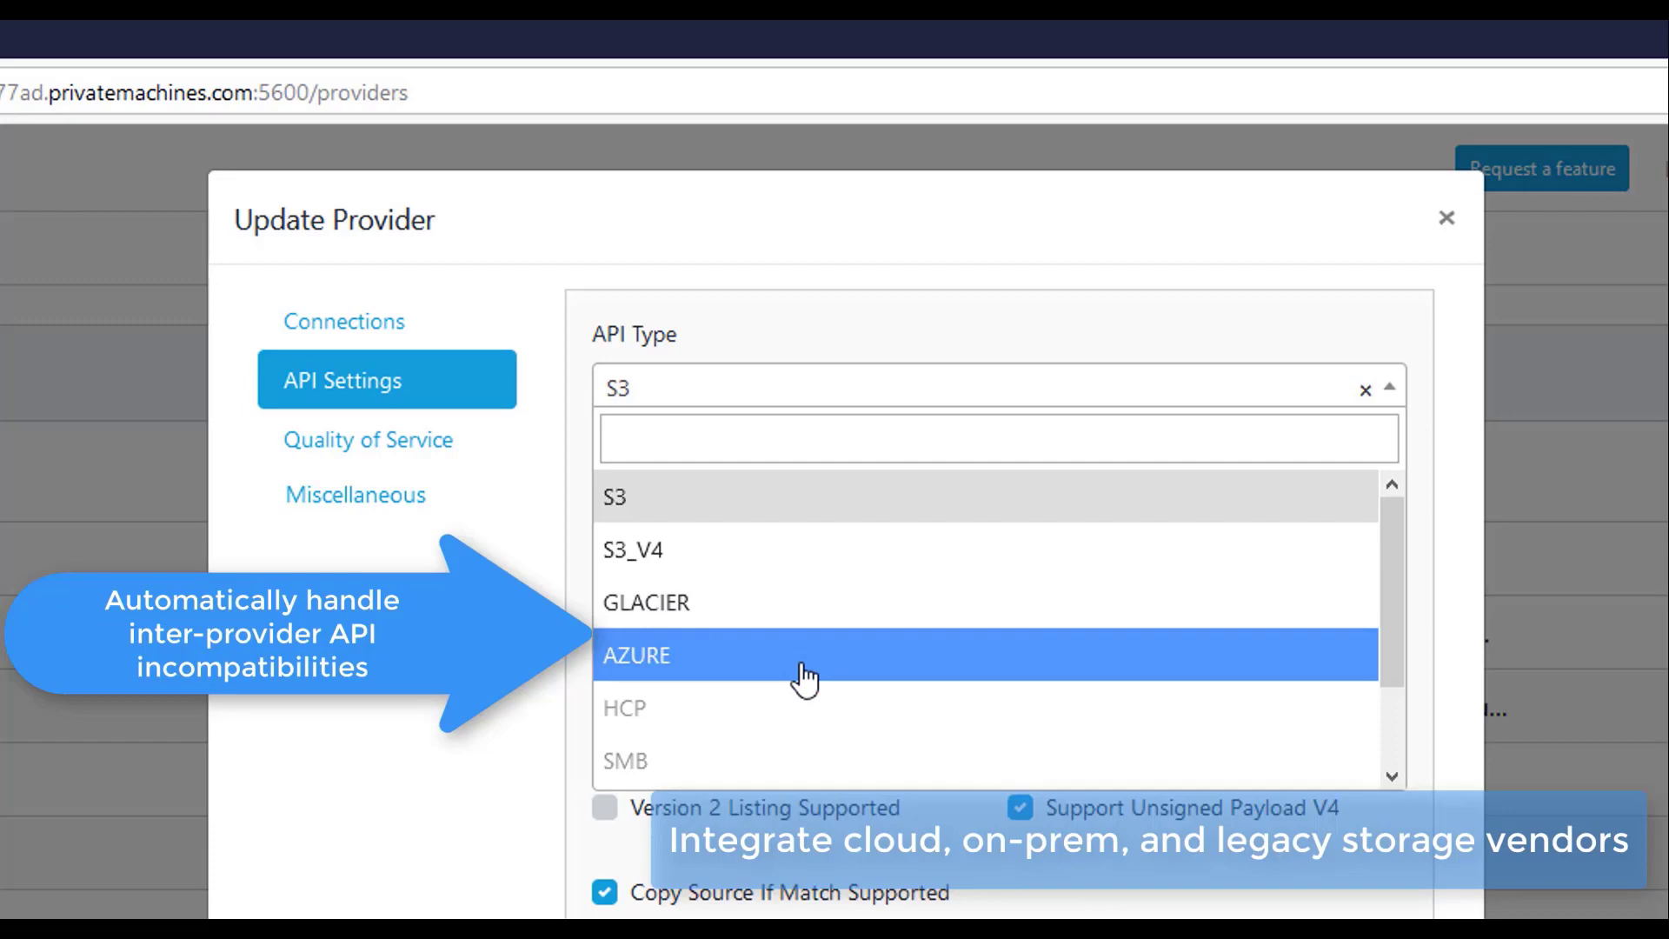
pyautogui.scroll(-2, 805, 678)
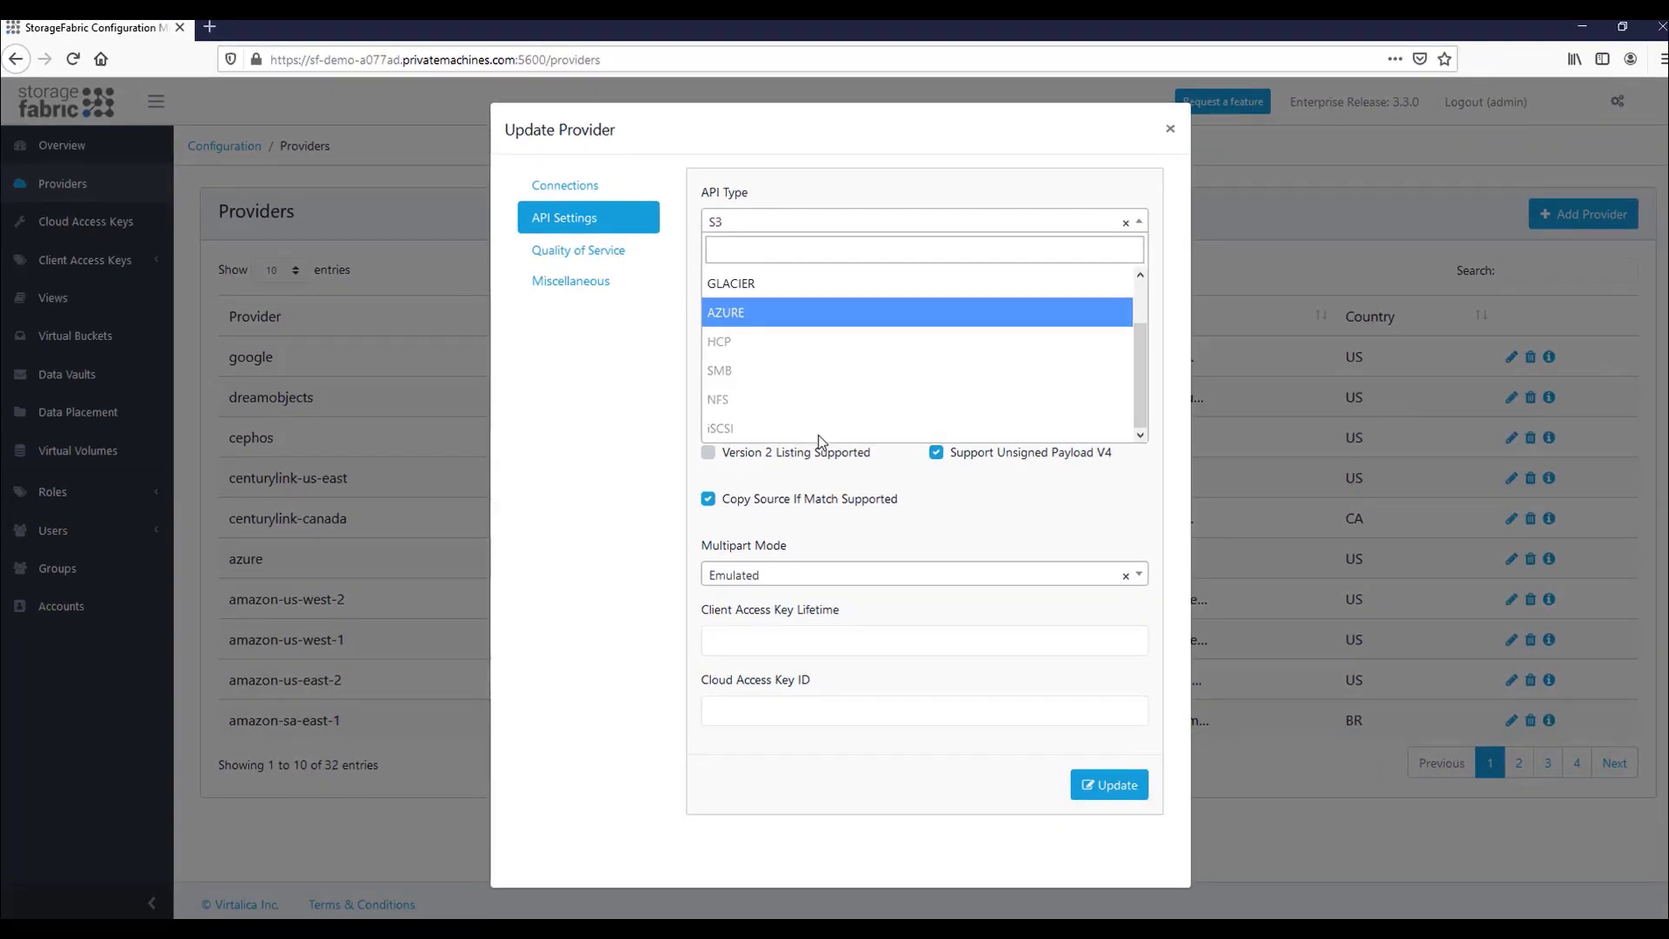
pyautogui.click(1178, 132)
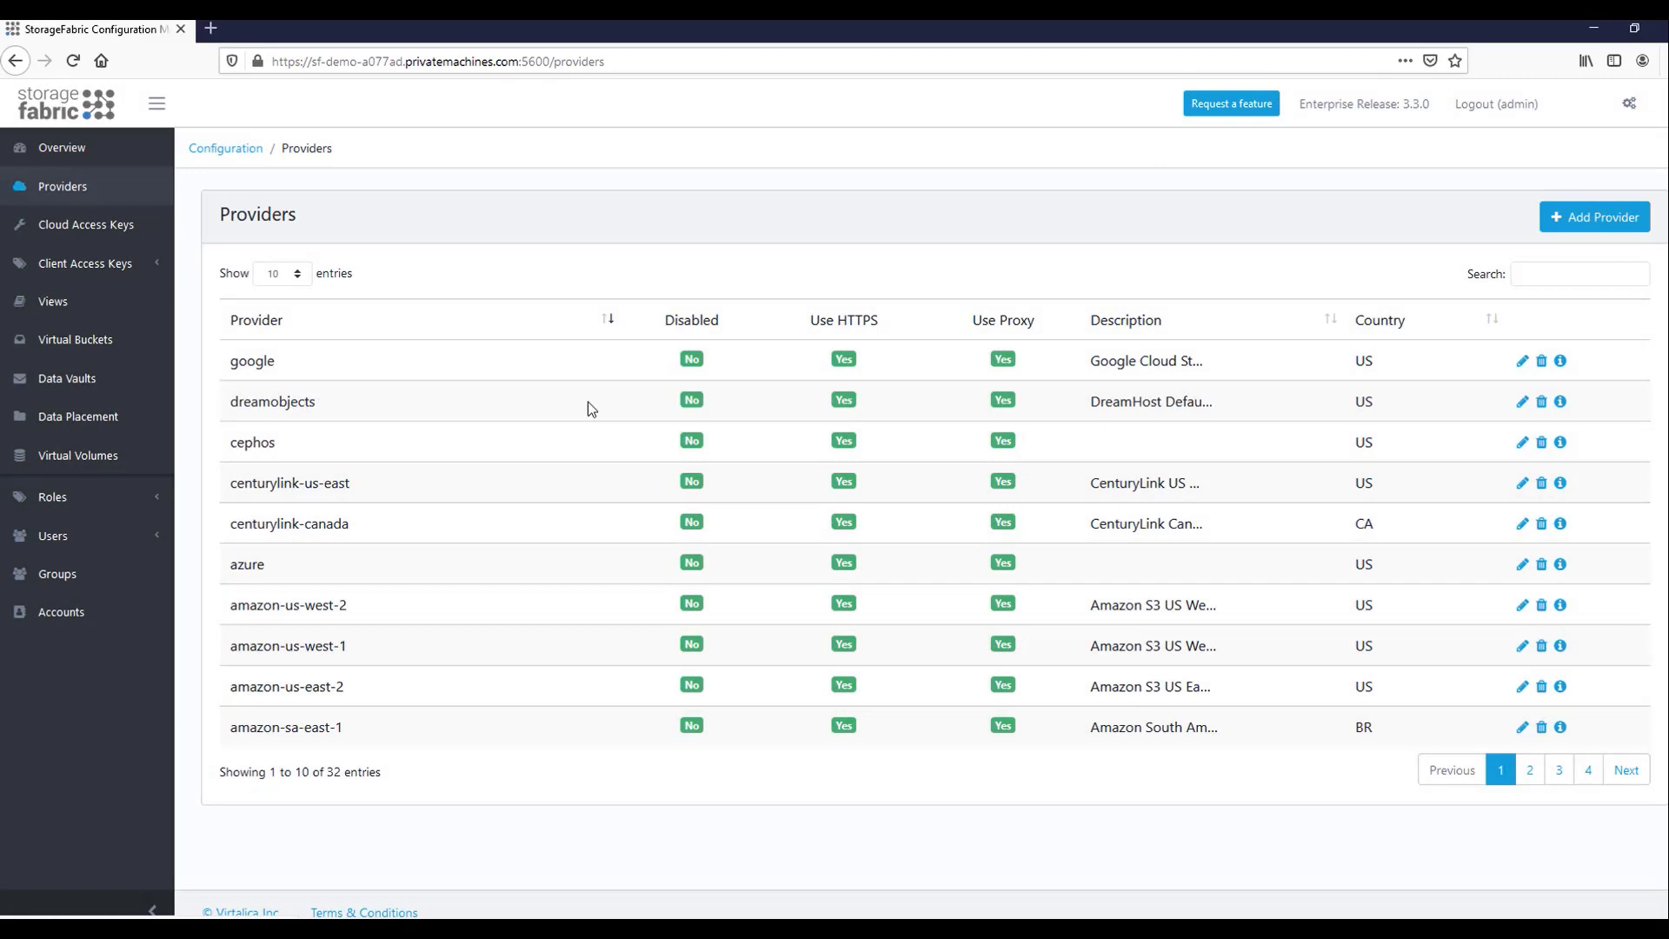
# Open the Virtual Buckets page listing the seven existing buckets.
pyautogui.click(113, 354)
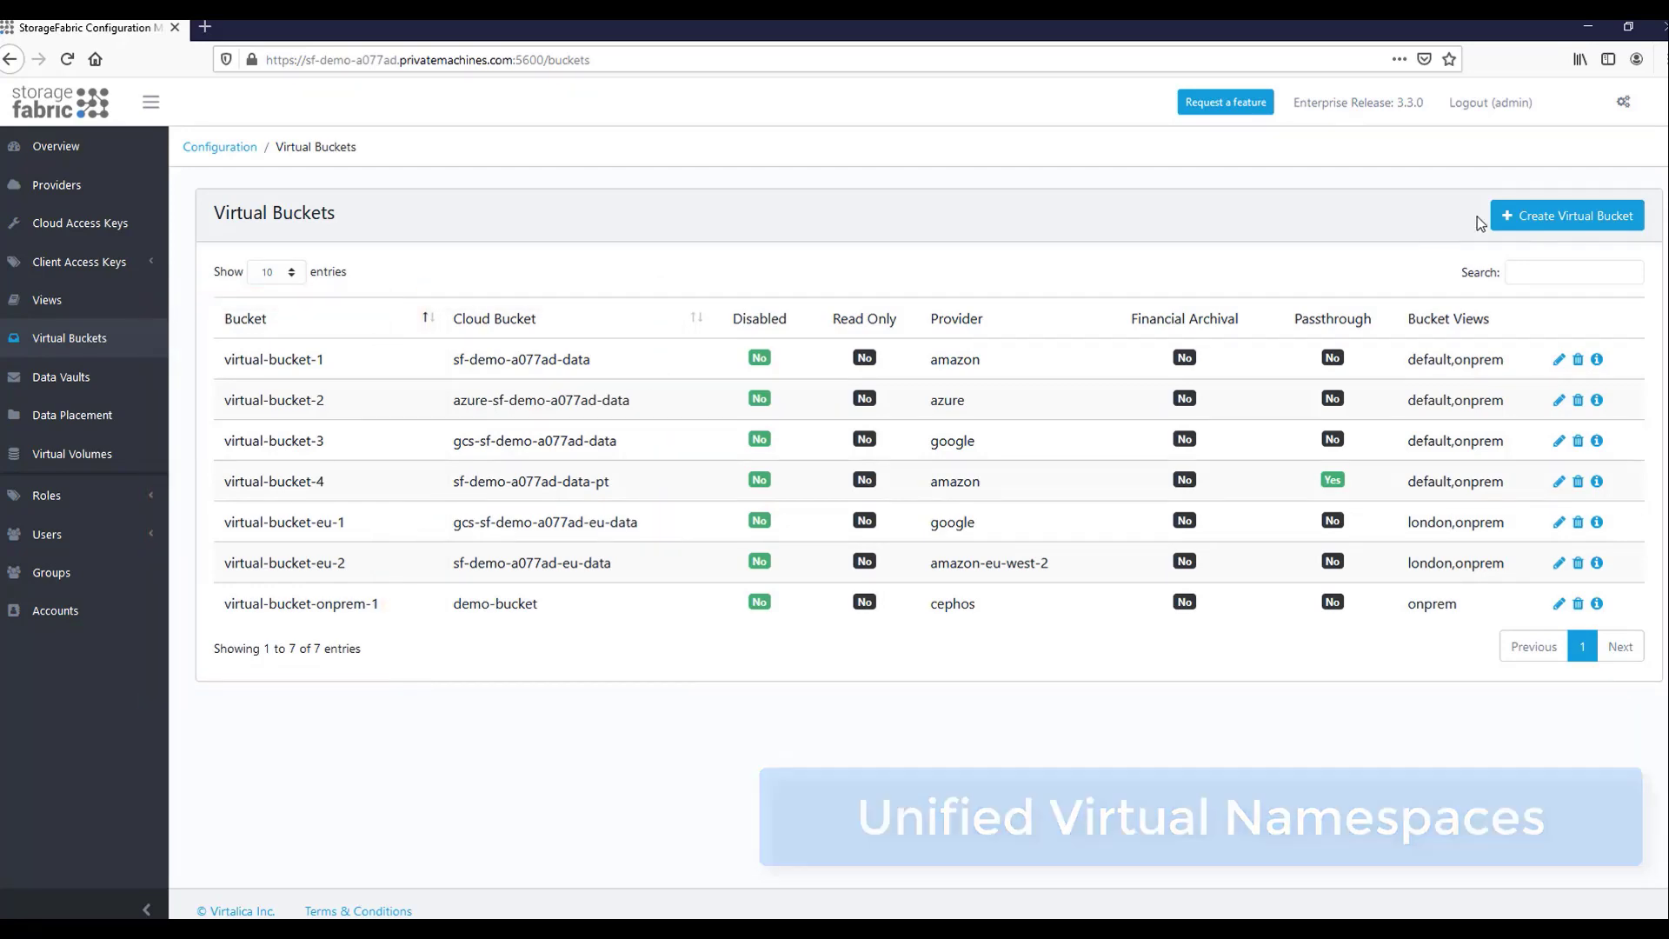
# Name the bucket virtual-bucket-demo on amazon, with onprem and default views and cloud bucket sf-demo-a077ad-aws-pt.
pyautogui.click(1520, 218)
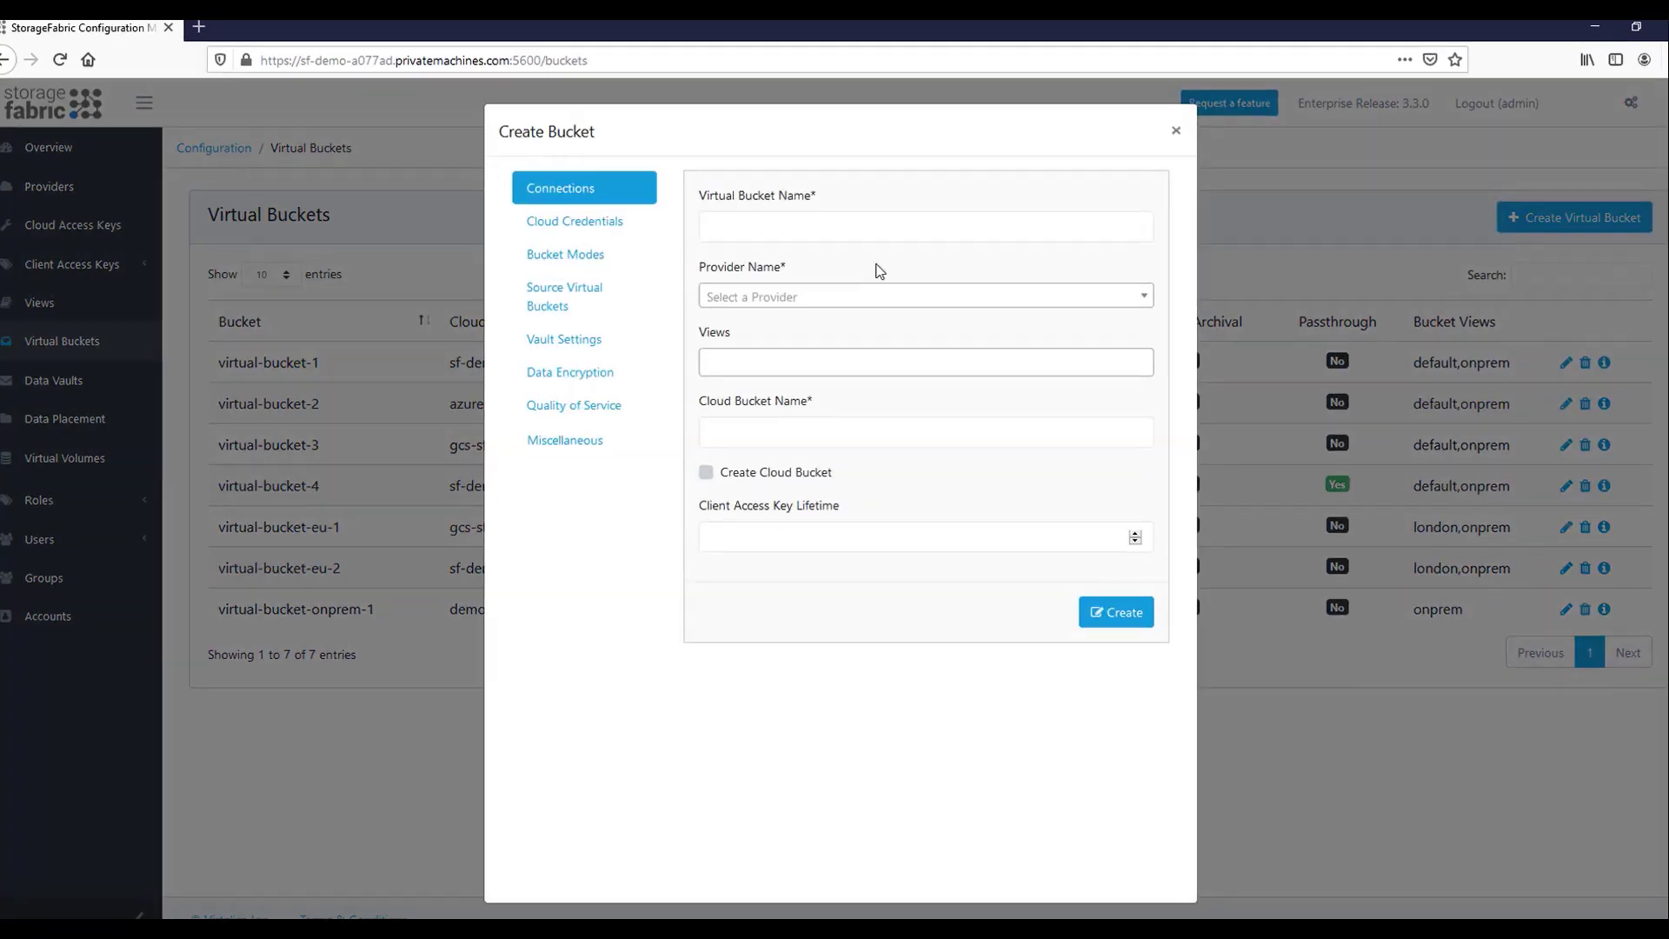
pyautogui.write('virtual-bucket-demo')
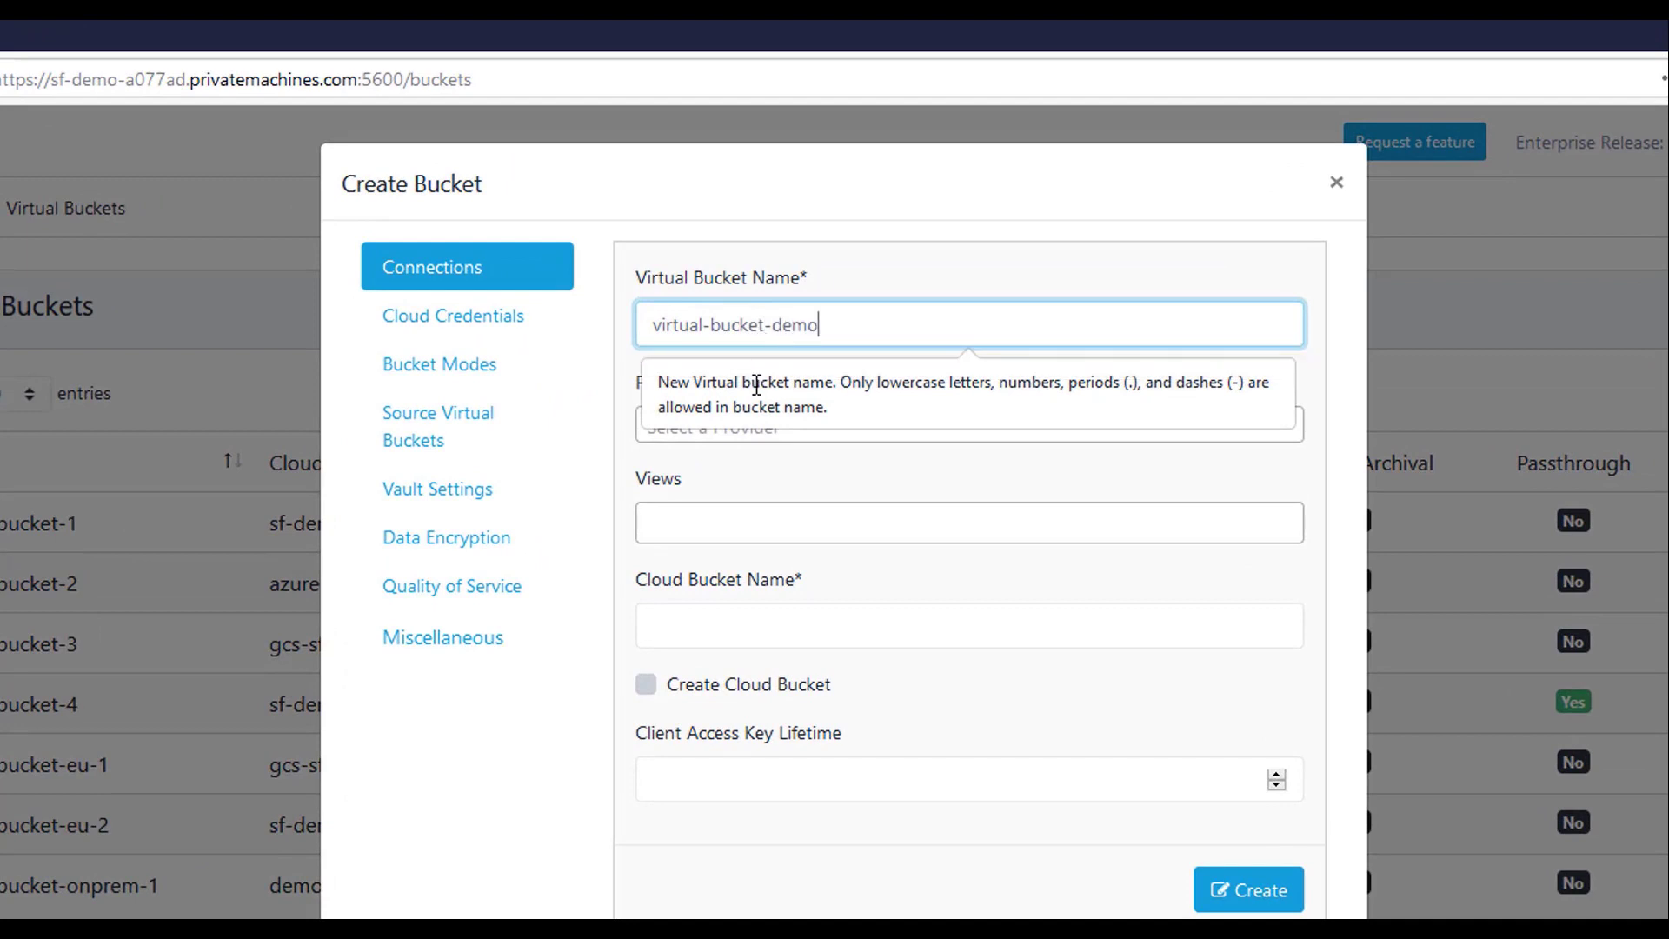
pyautogui.click(727, 432)
pyautogui.click(709, 509)
pyautogui.click(721, 522)
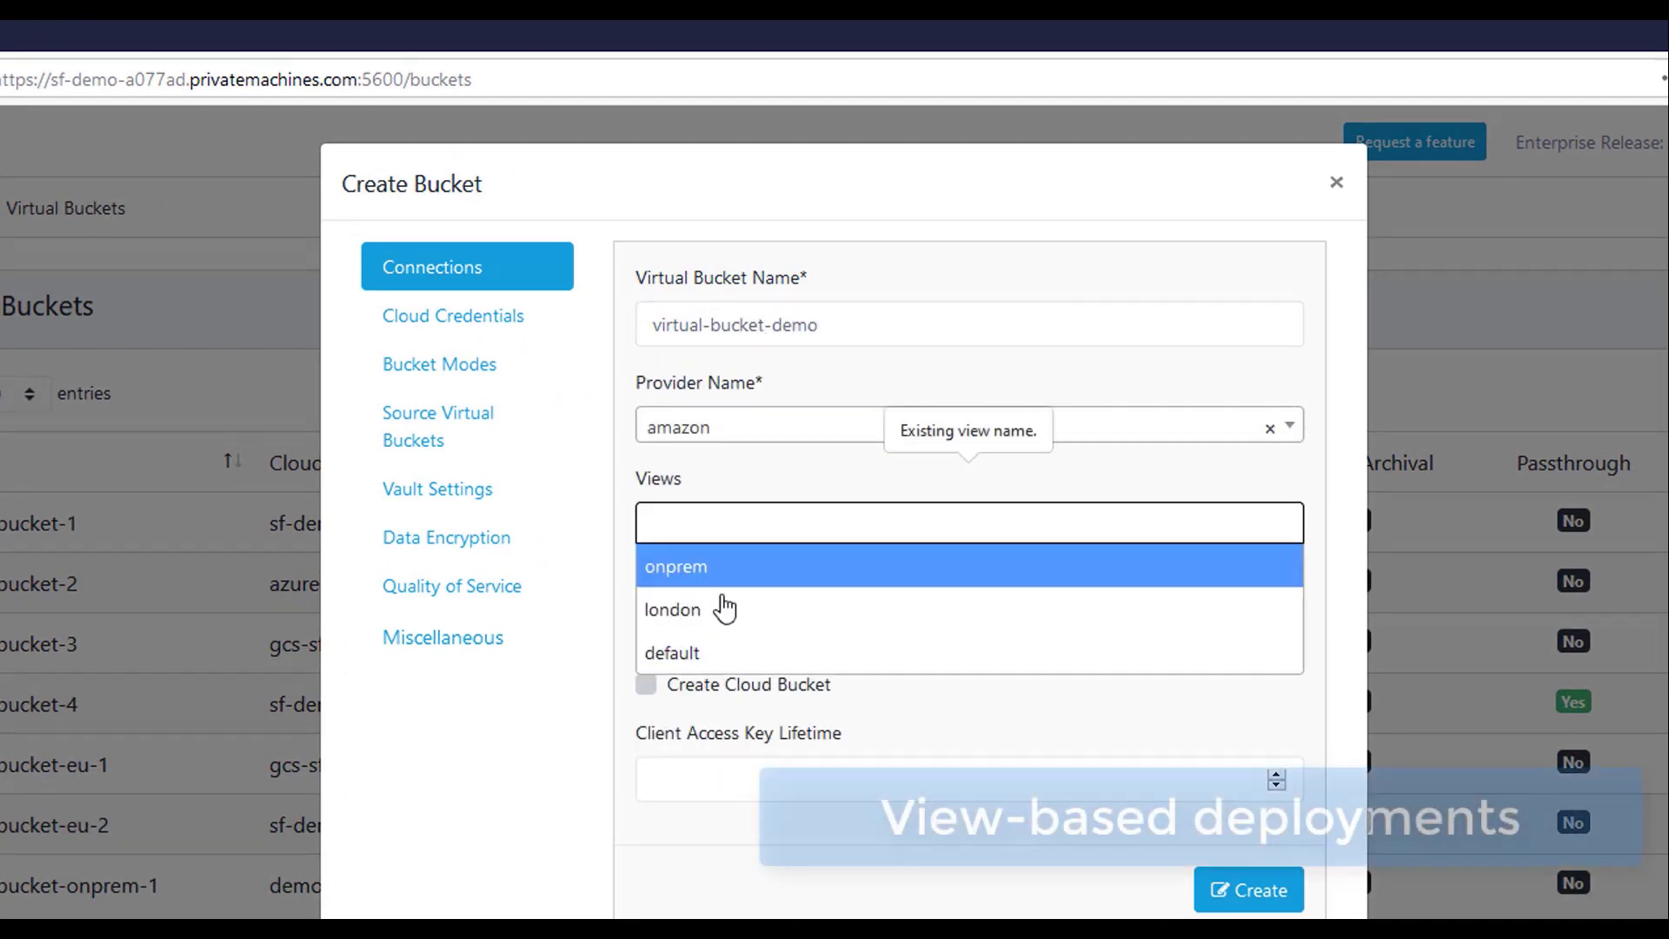
pyautogui.click(727, 581)
pyautogui.click(797, 522)
pyautogui.click(741, 633)
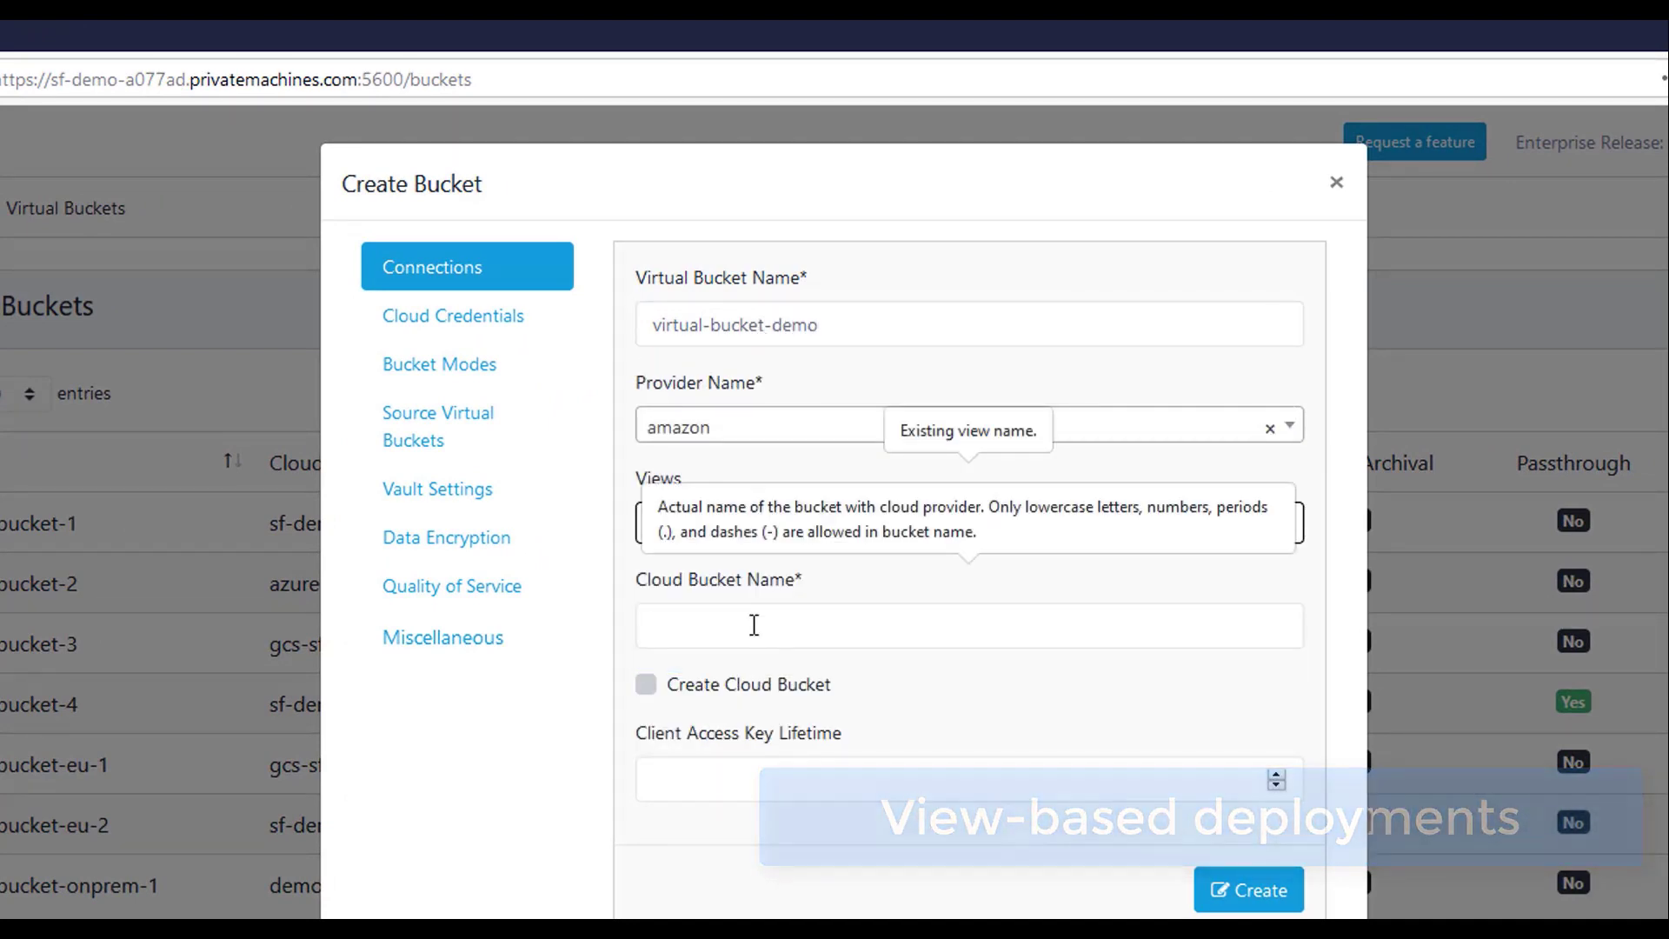
pyautogui.click(753, 622)
pyautogui.write('sf-demo-a077ad-aws-pt')
# Assign the bucket's cloud access key and enable Passthrough mode.
pyautogui.click(509, 335)
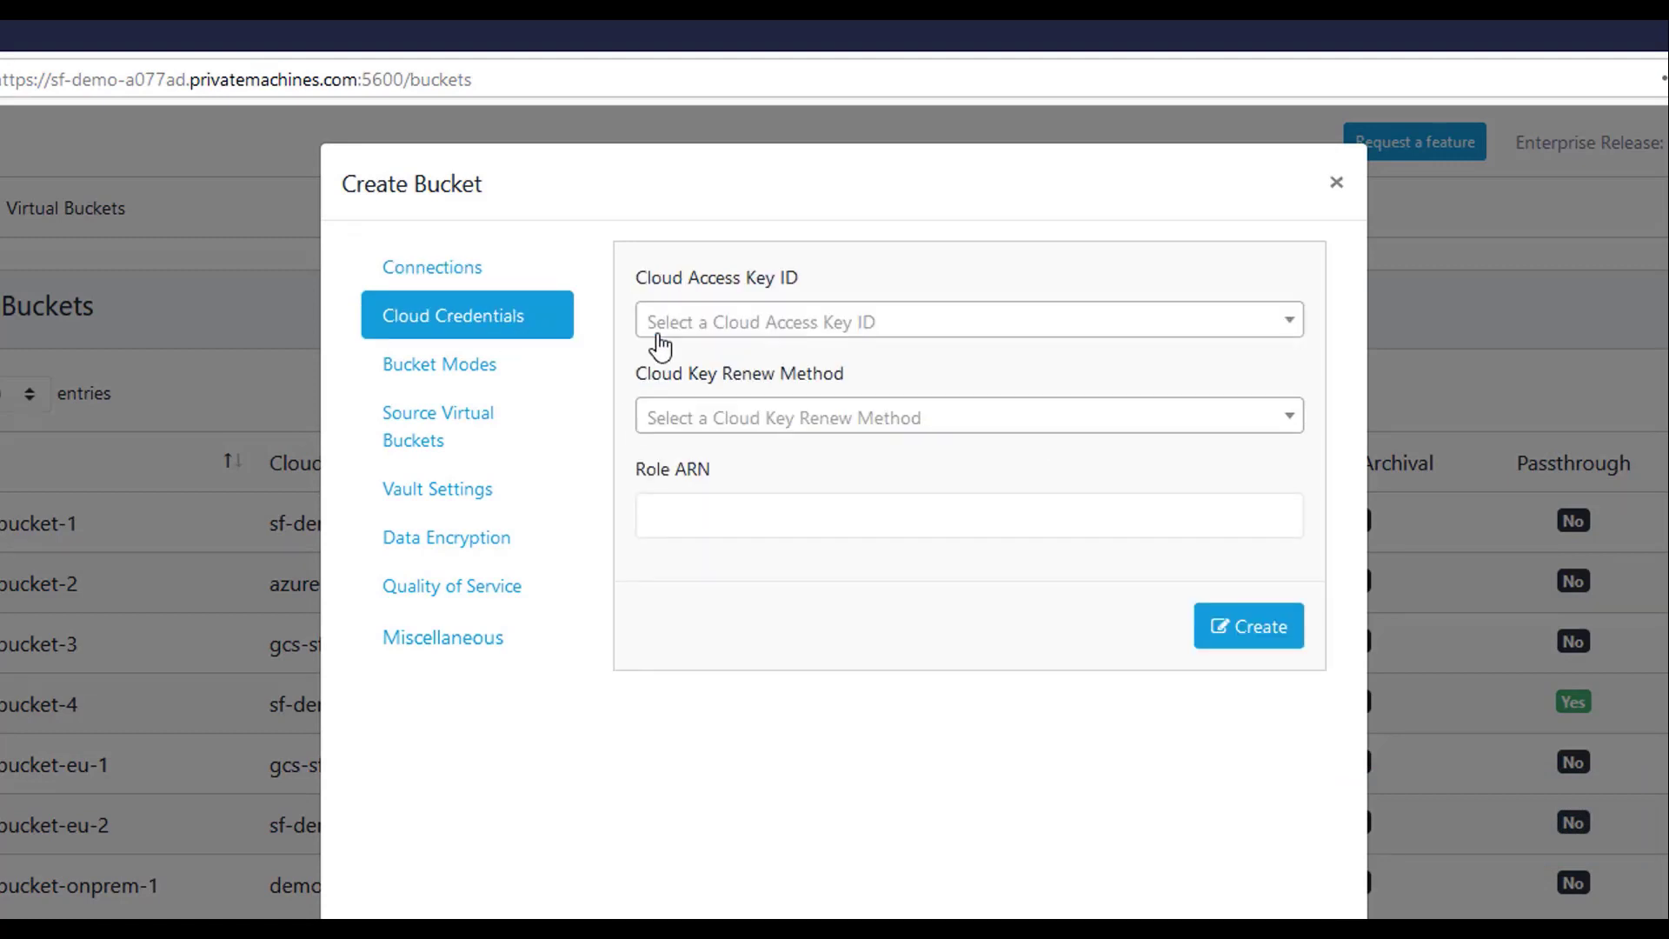
pyautogui.click(661, 326)
pyautogui.click(857, 551)
pyautogui.click(474, 365)
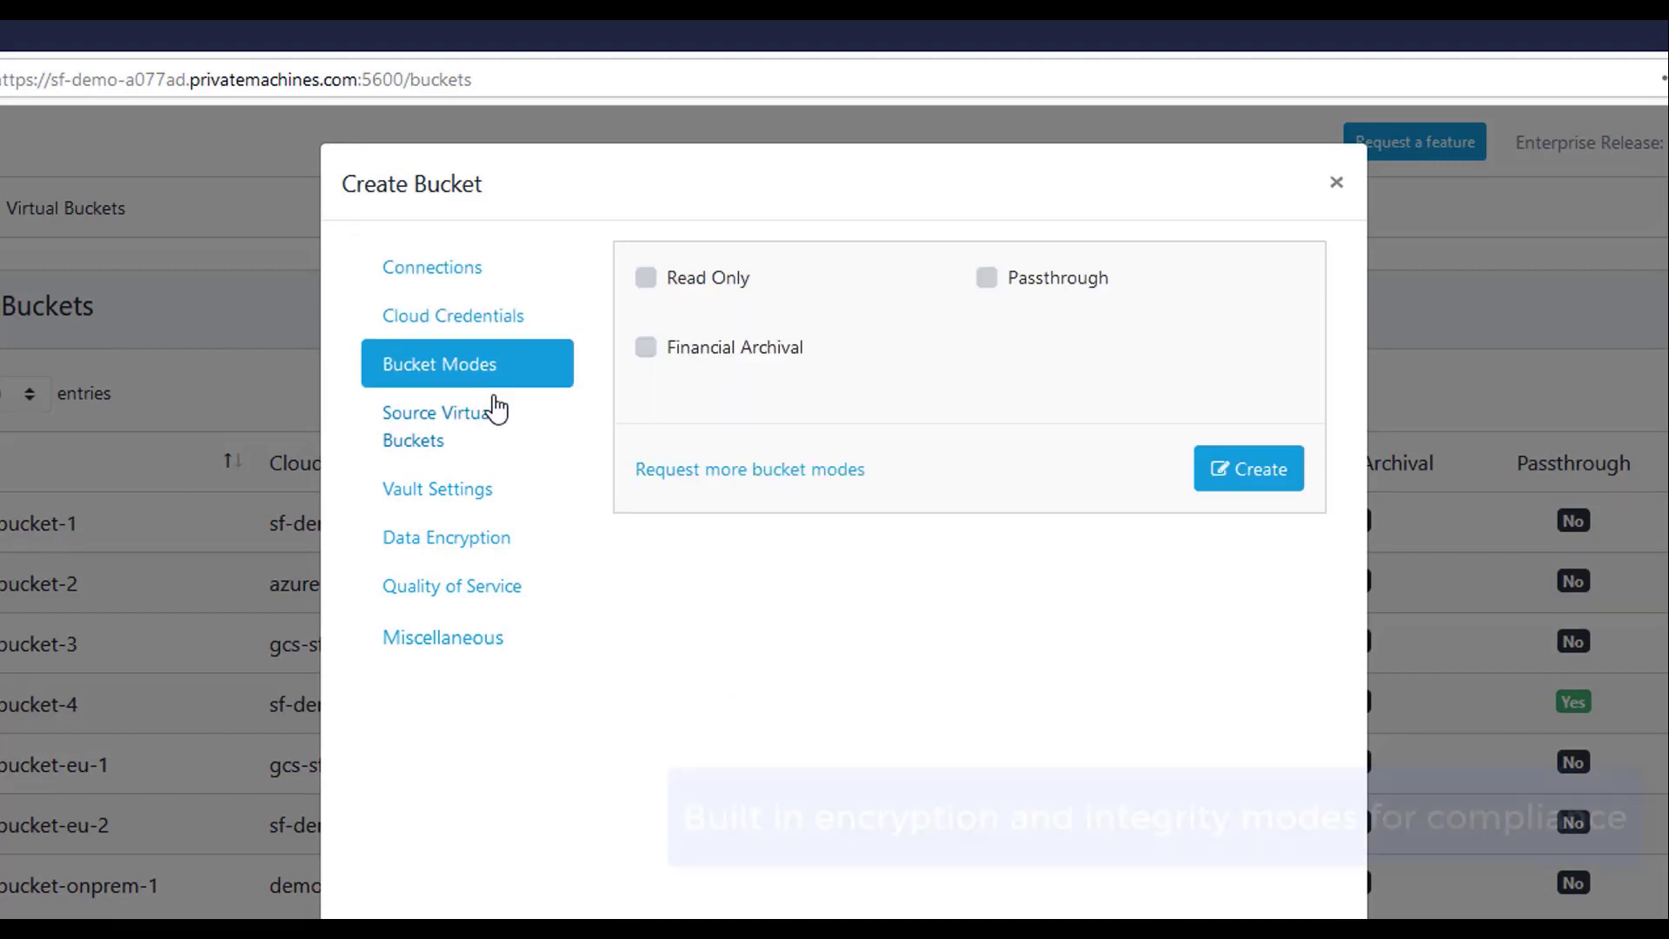
pyautogui.click(987, 277)
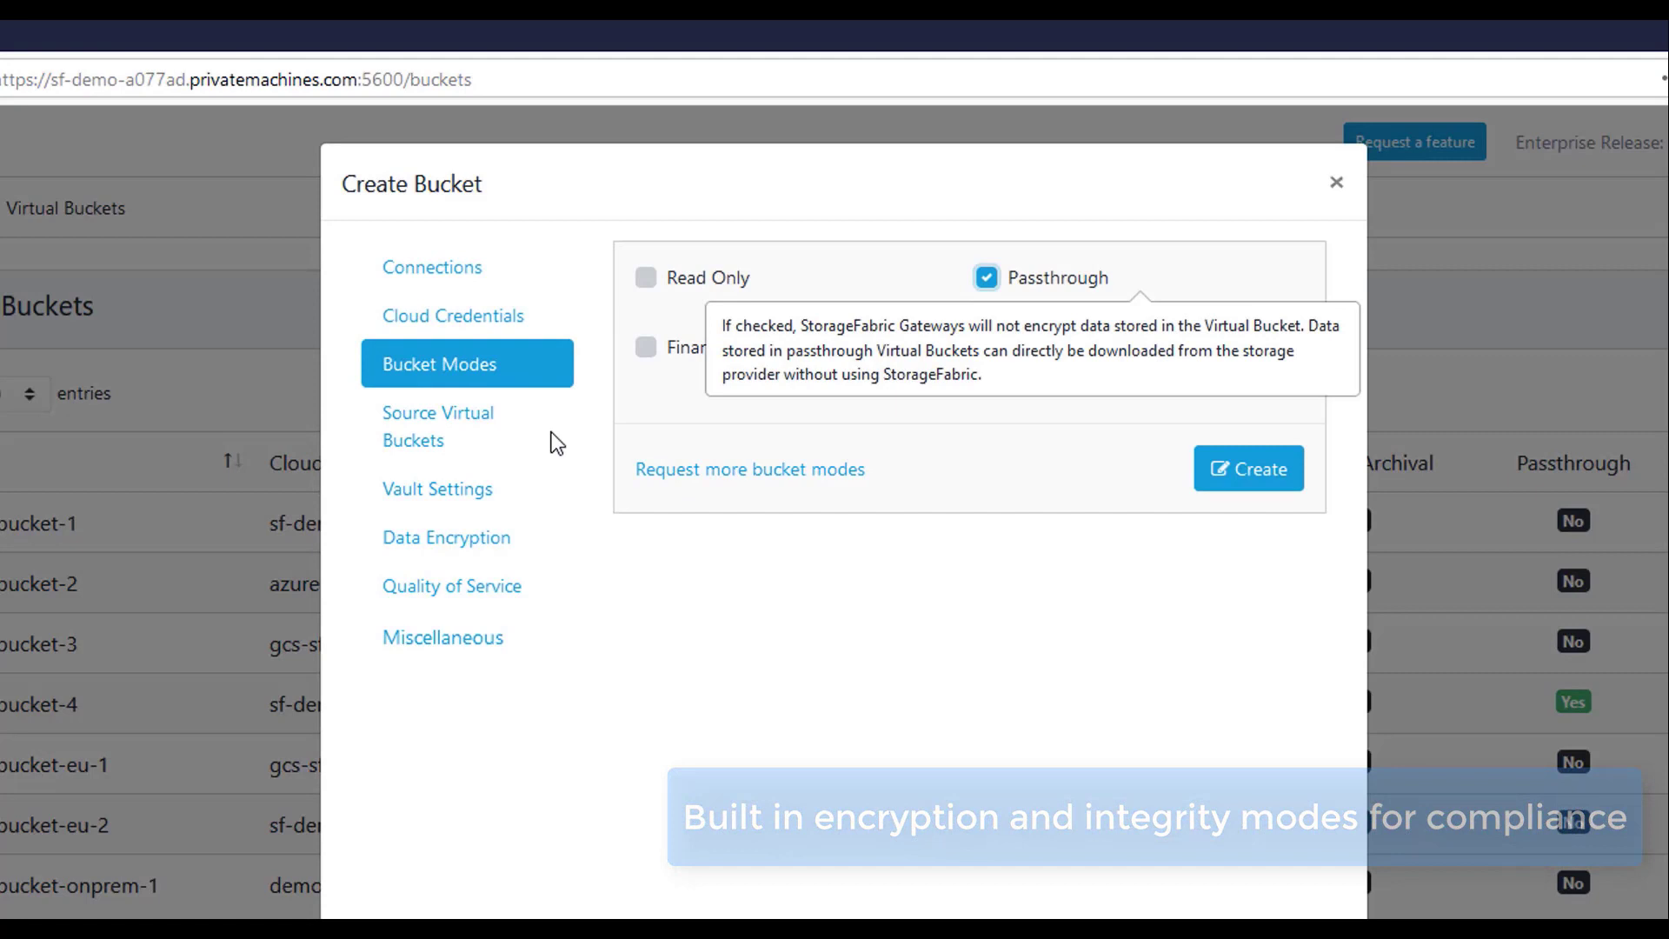
# Enable QoS with a 1024 Mbps upload limit and turn on Migration Enabled.
pyautogui.click(446, 432)
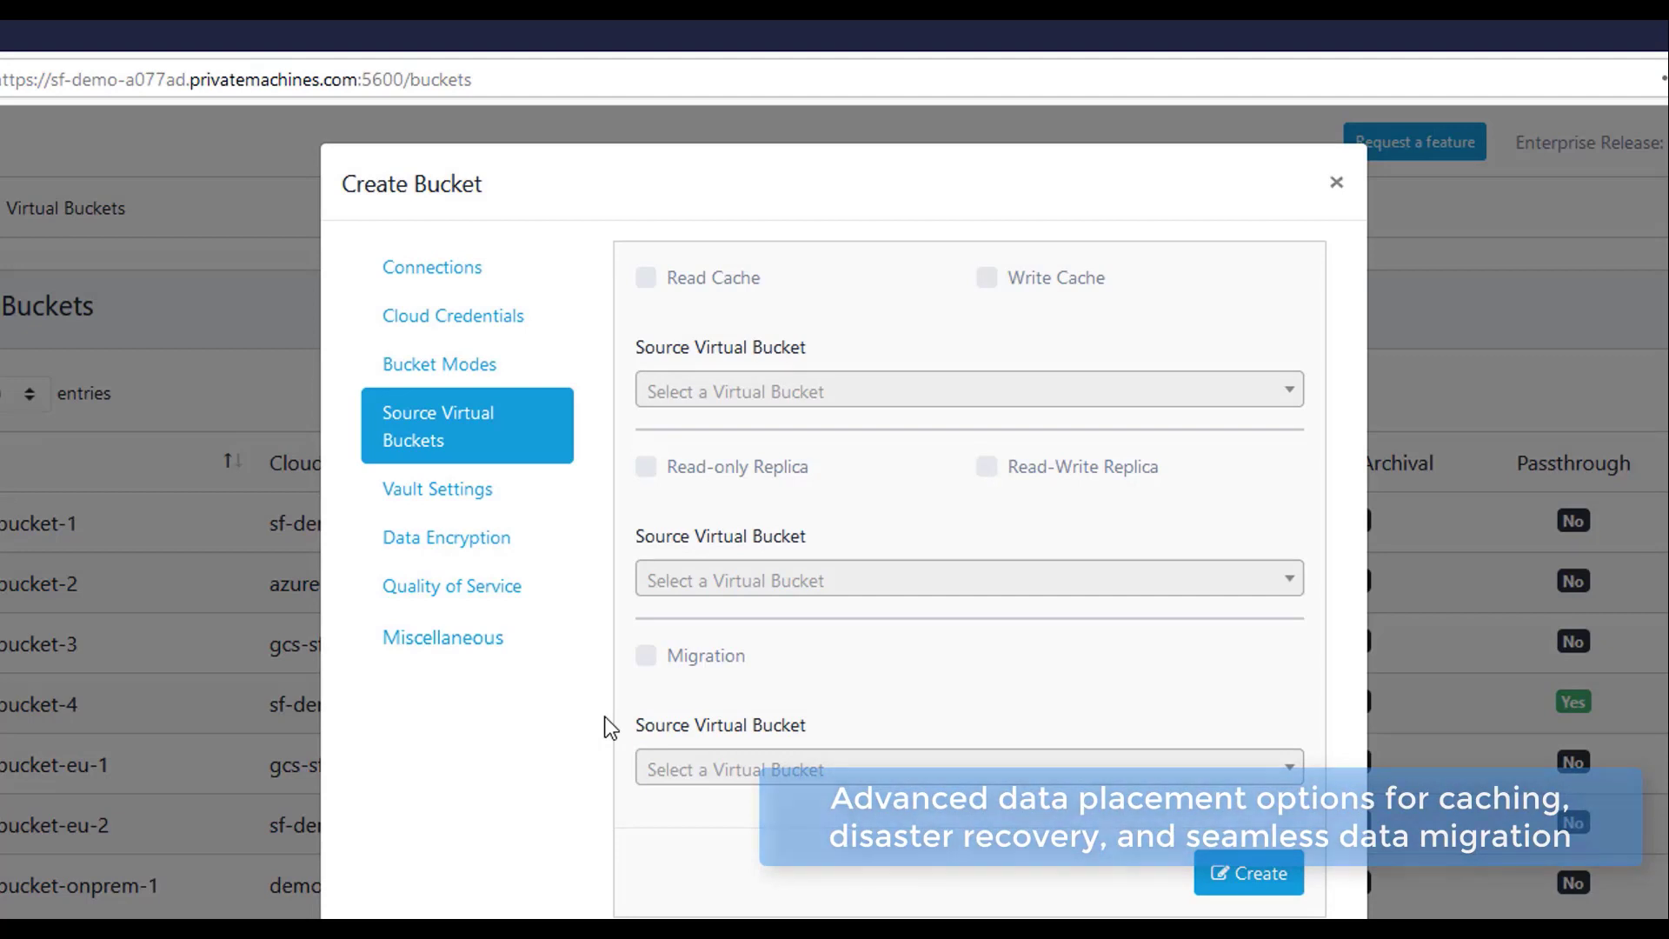
pyautogui.click(462, 545)
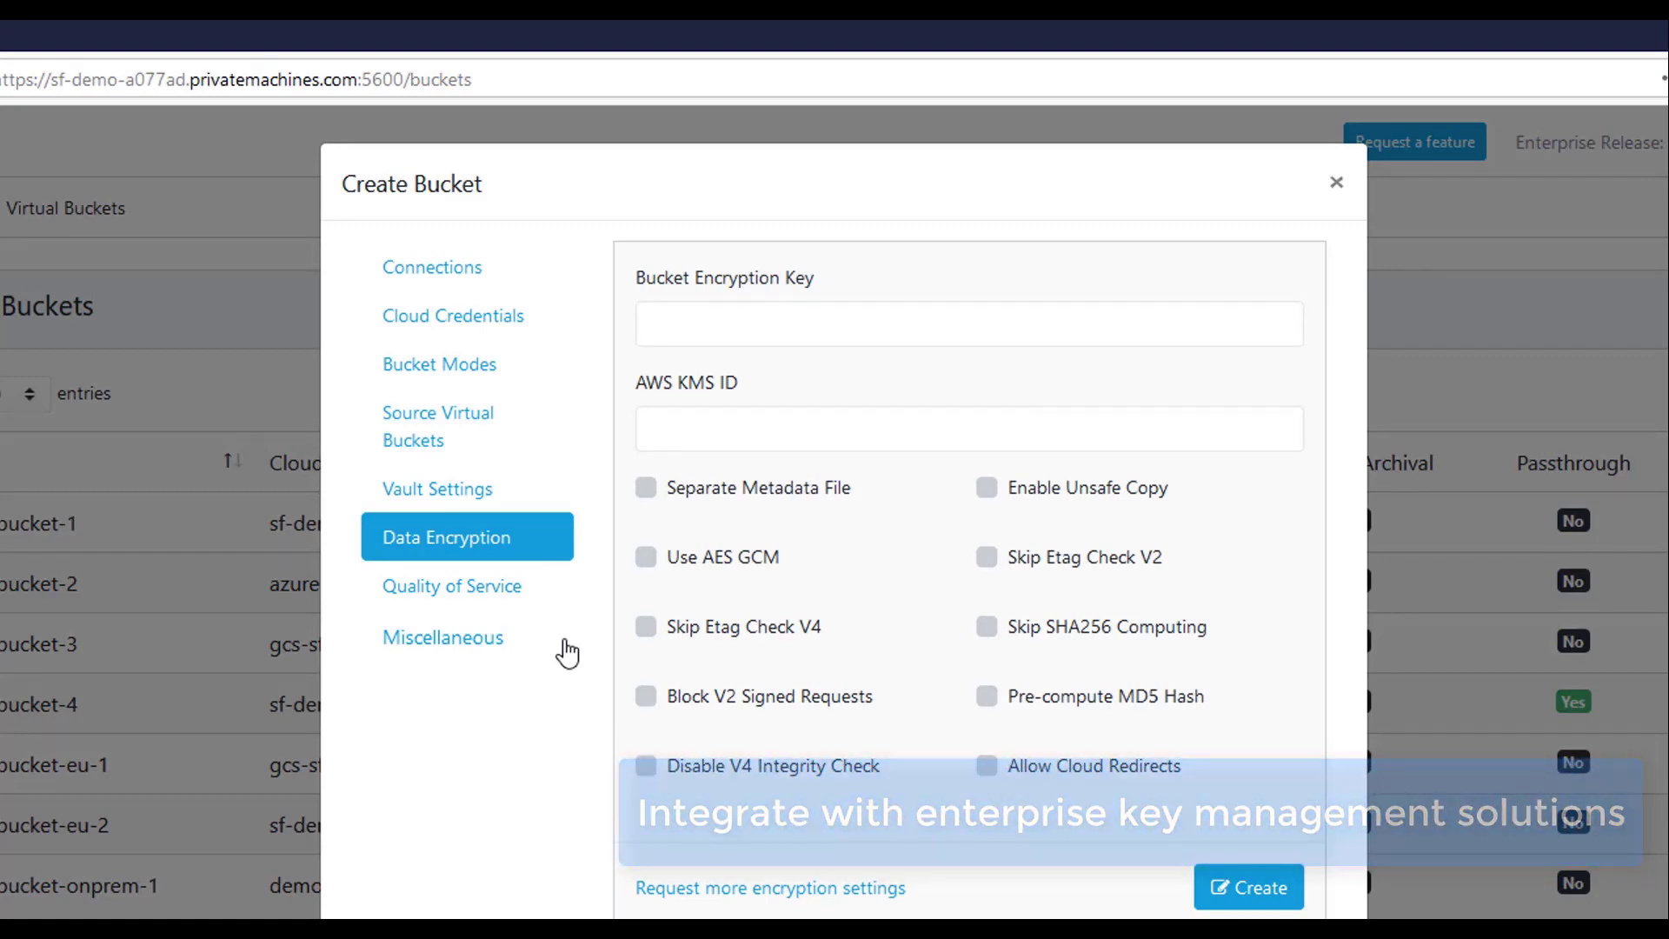
pyautogui.click(495, 591)
pyautogui.click(646, 282)
pyautogui.click(687, 382)
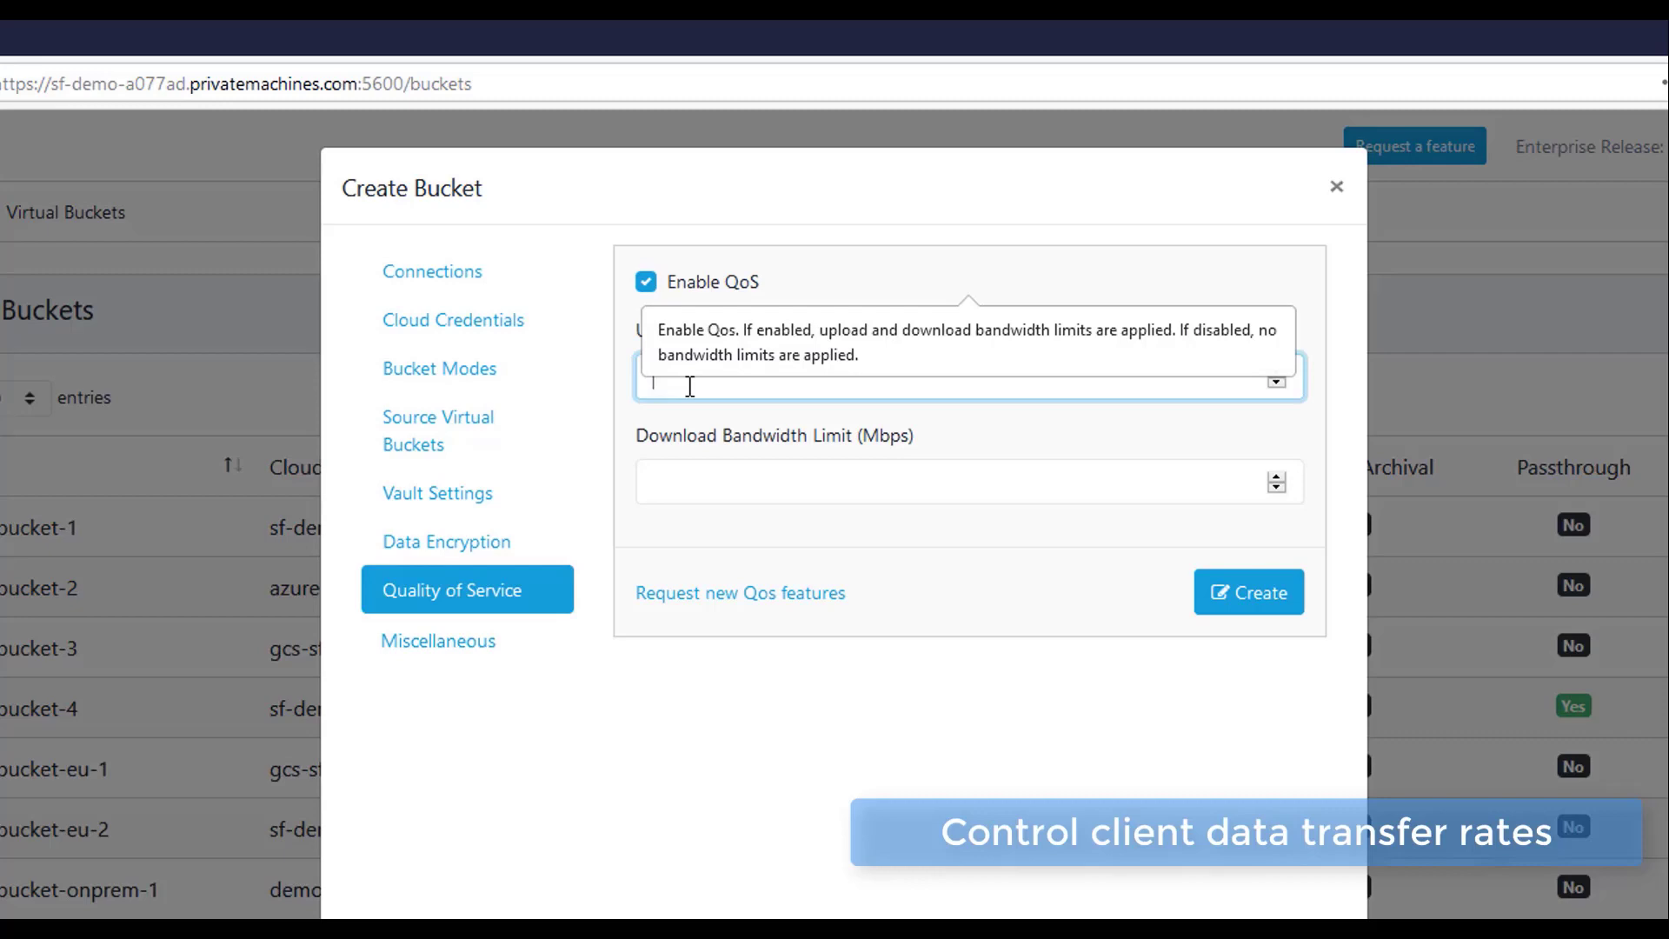
pyautogui.write('1024')
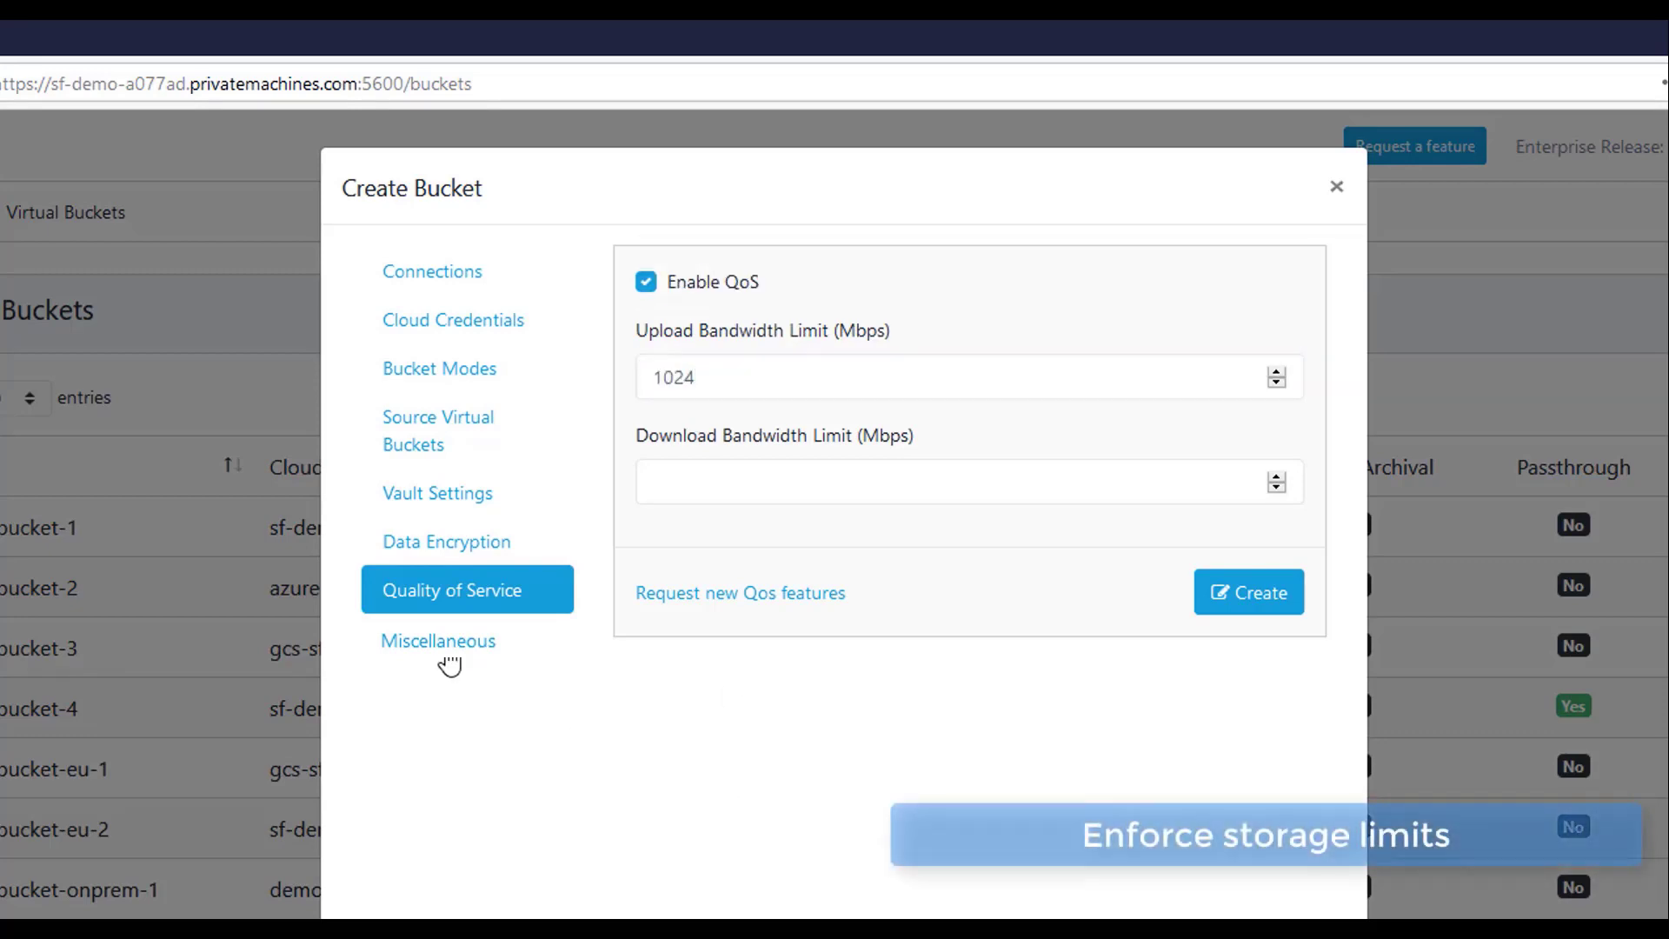
pyautogui.click(444, 643)
pyautogui.click(711, 330)
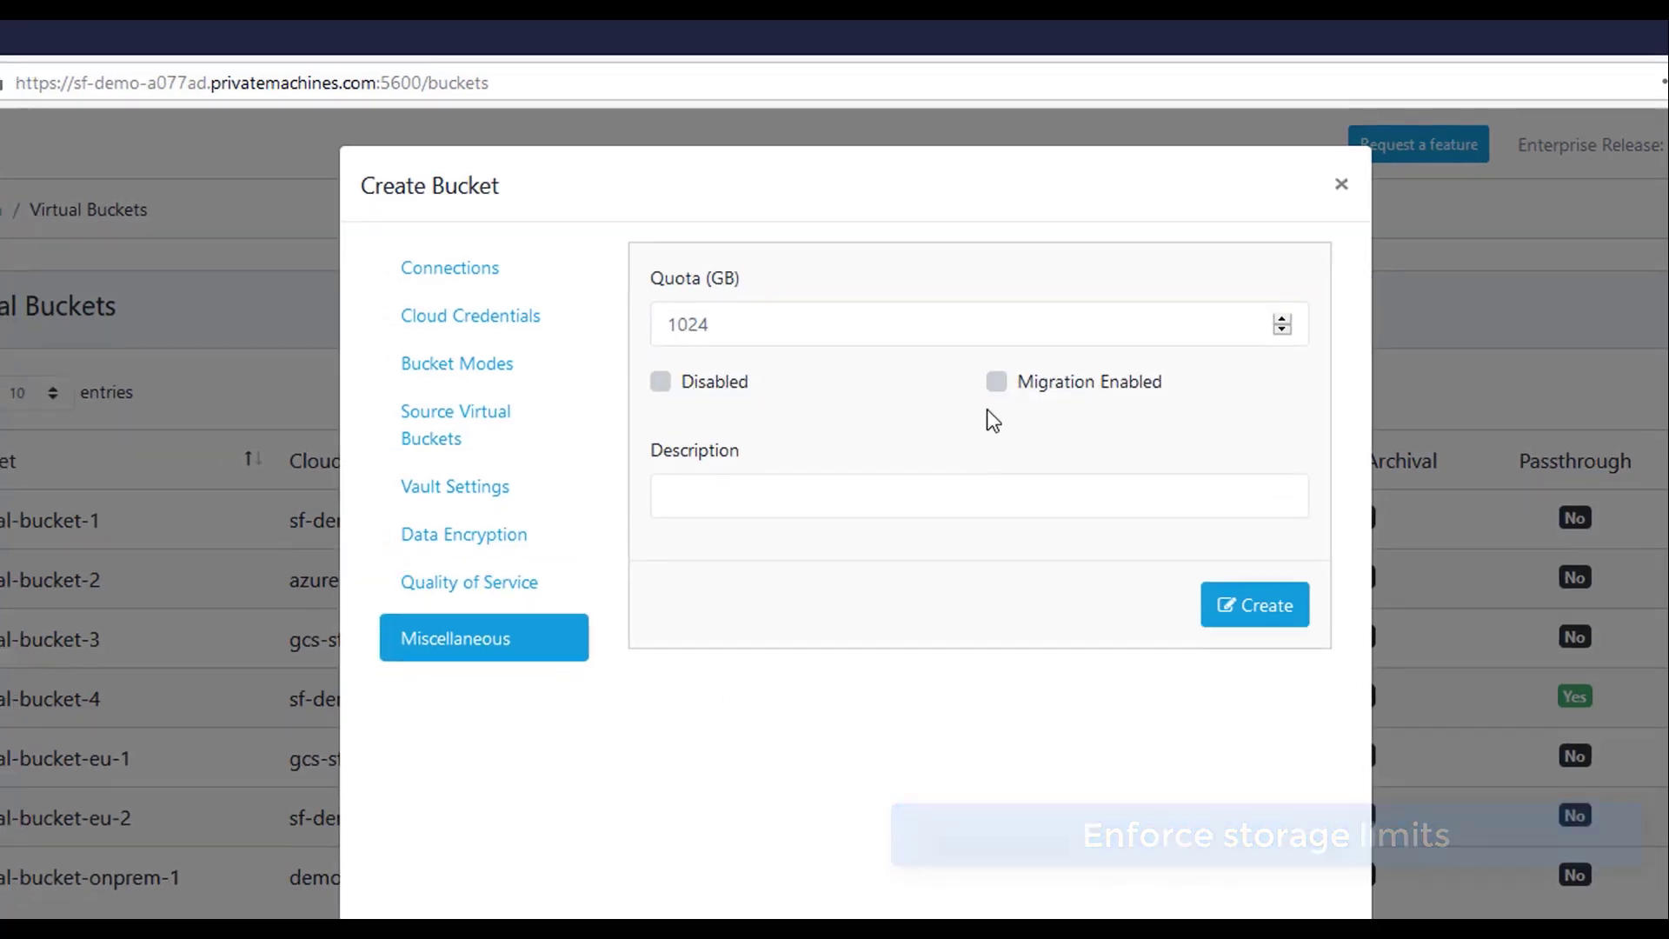
pyautogui.click(987, 386)
# Create the bucket, then add a new client access key with a 720-minute lifetime.
pyautogui.click(1249, 613)
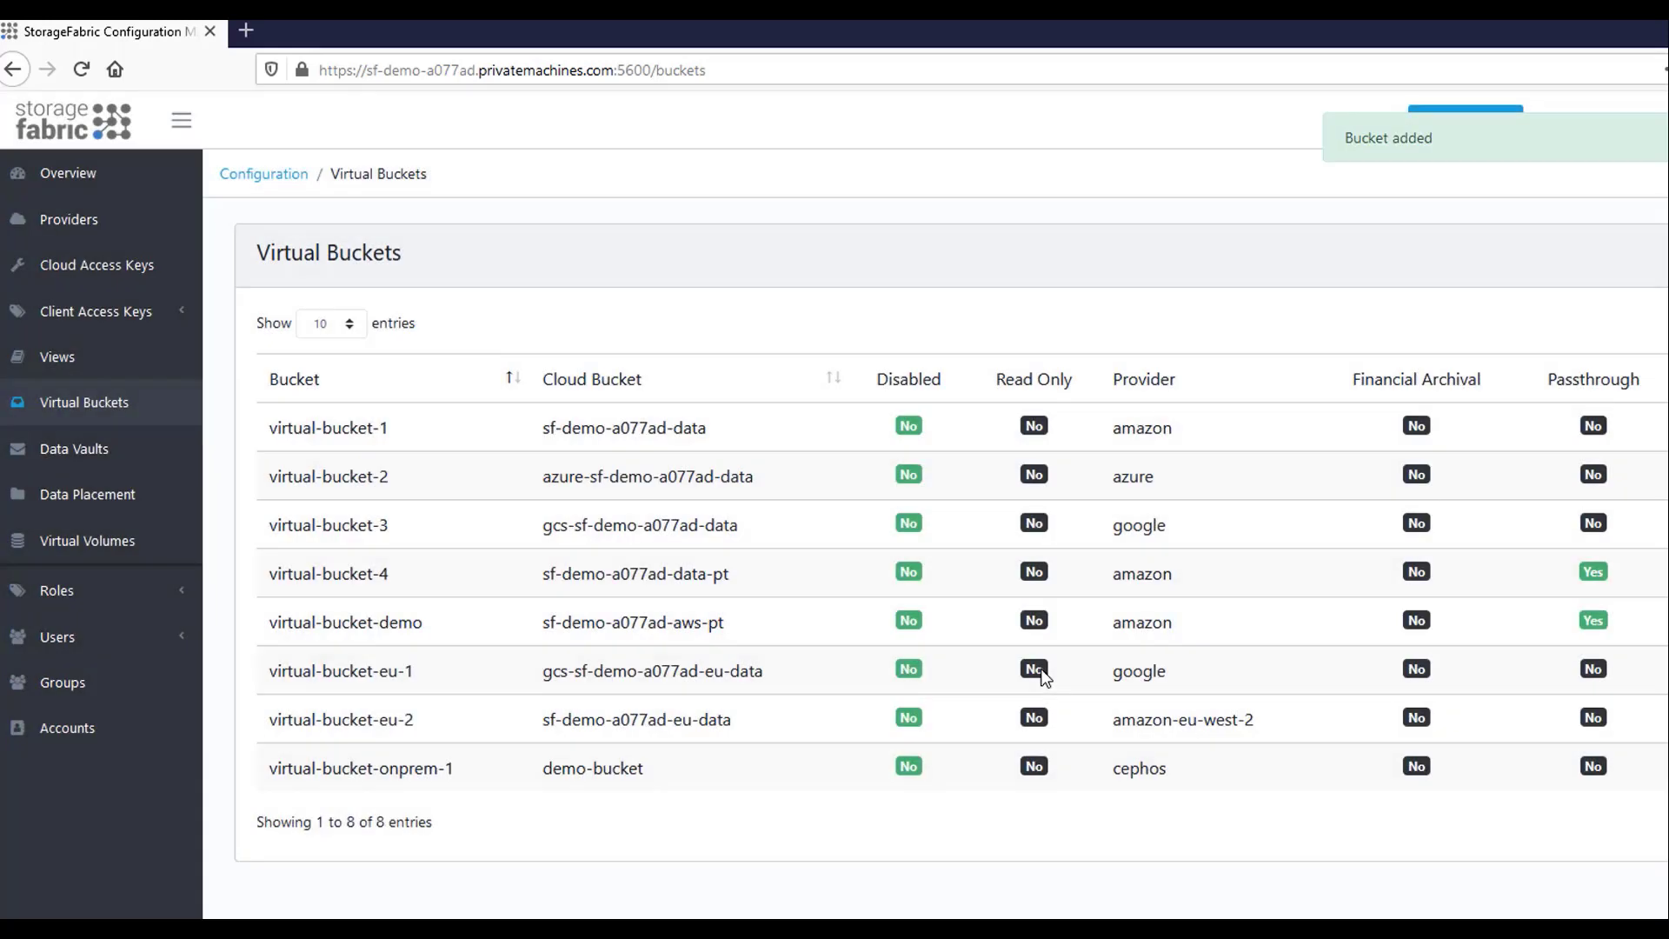
pyautogui.click(162, 312)
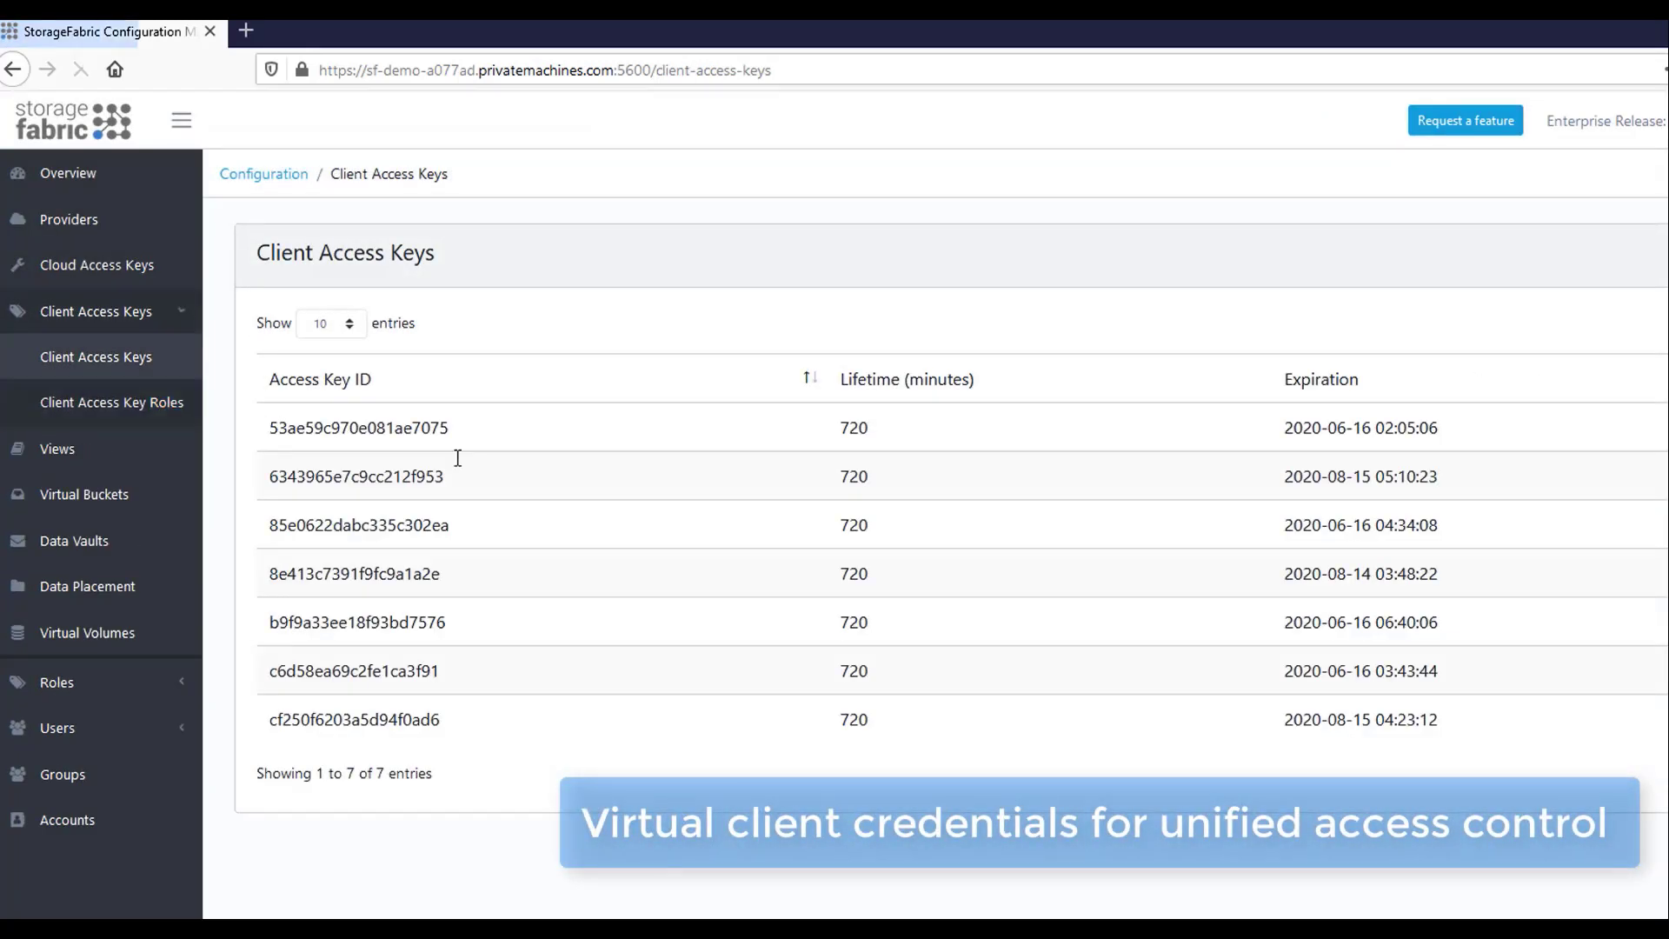
pyautogui.click(1348, 345)
pyautogui.click(1318, 369)
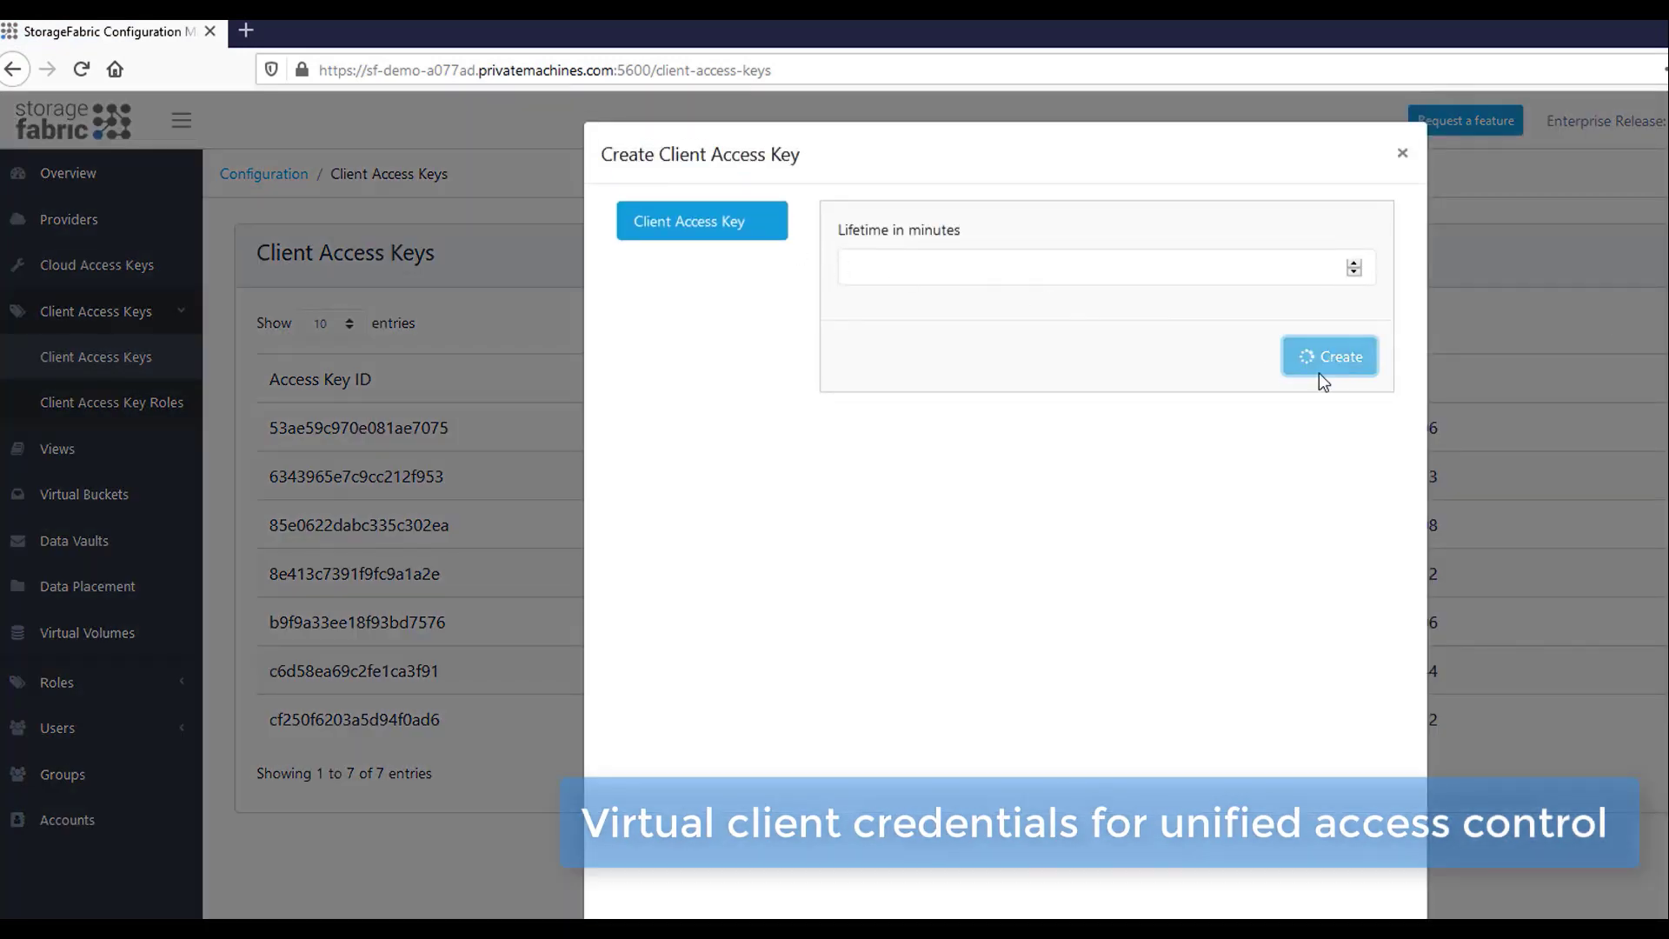
pyautogui.click(1401, 155)
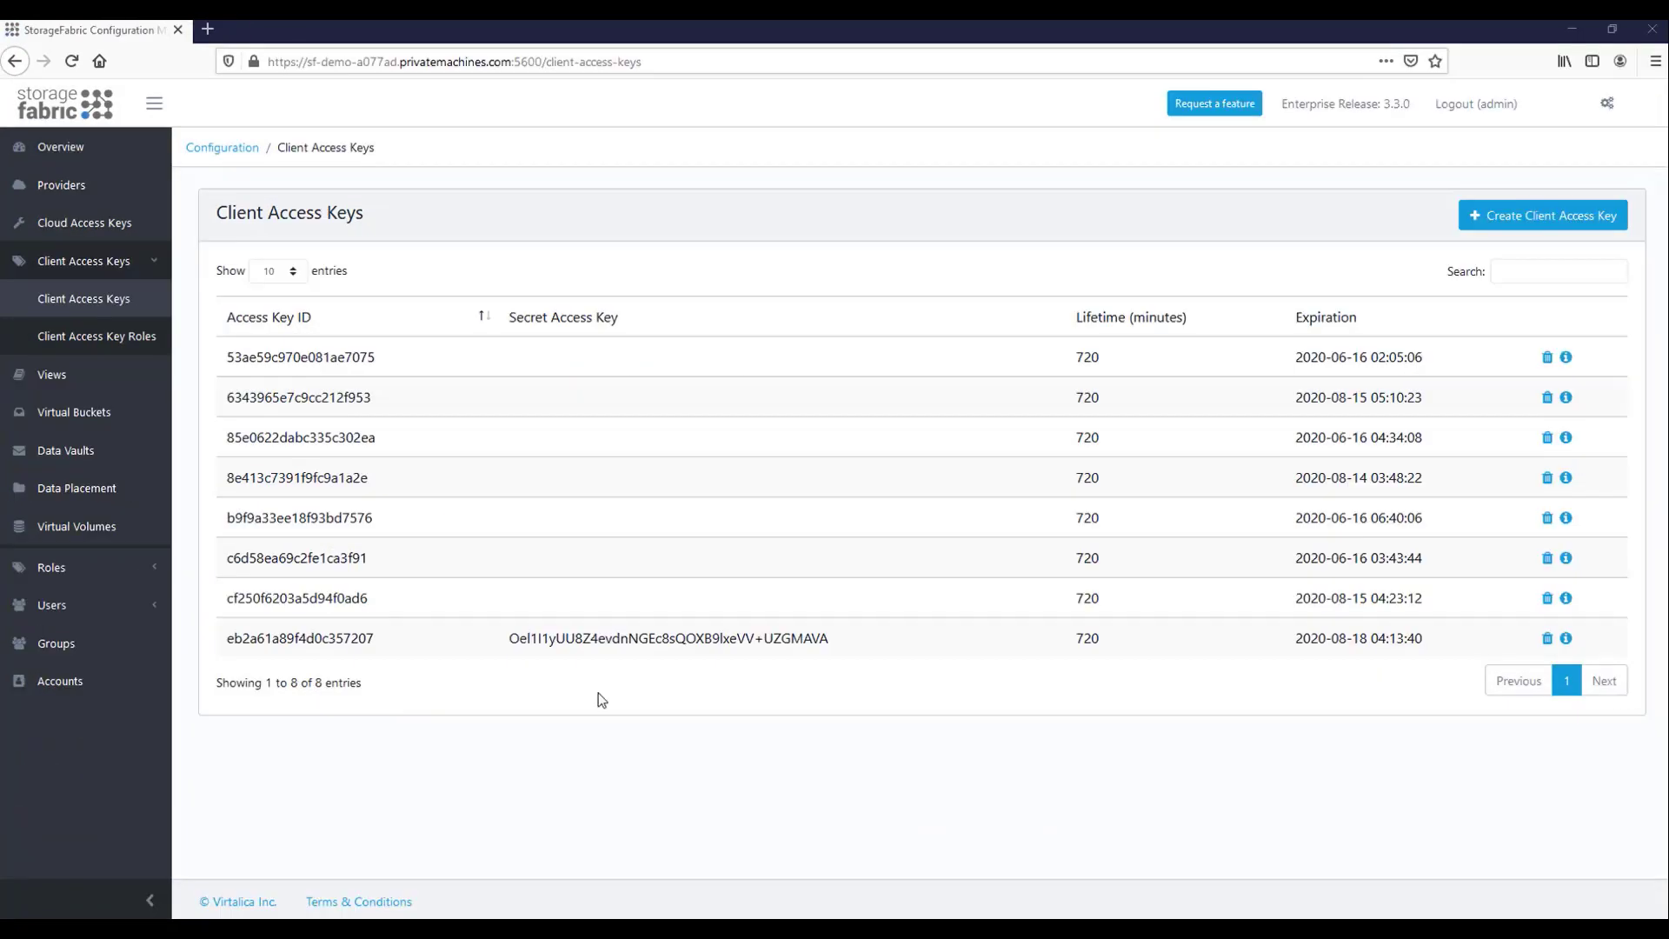
# Log in to StorageFabric Browser in a new tab with the access key and open virtual-bucket-demo.
pyautogui.hotkey('ctrl', 't')
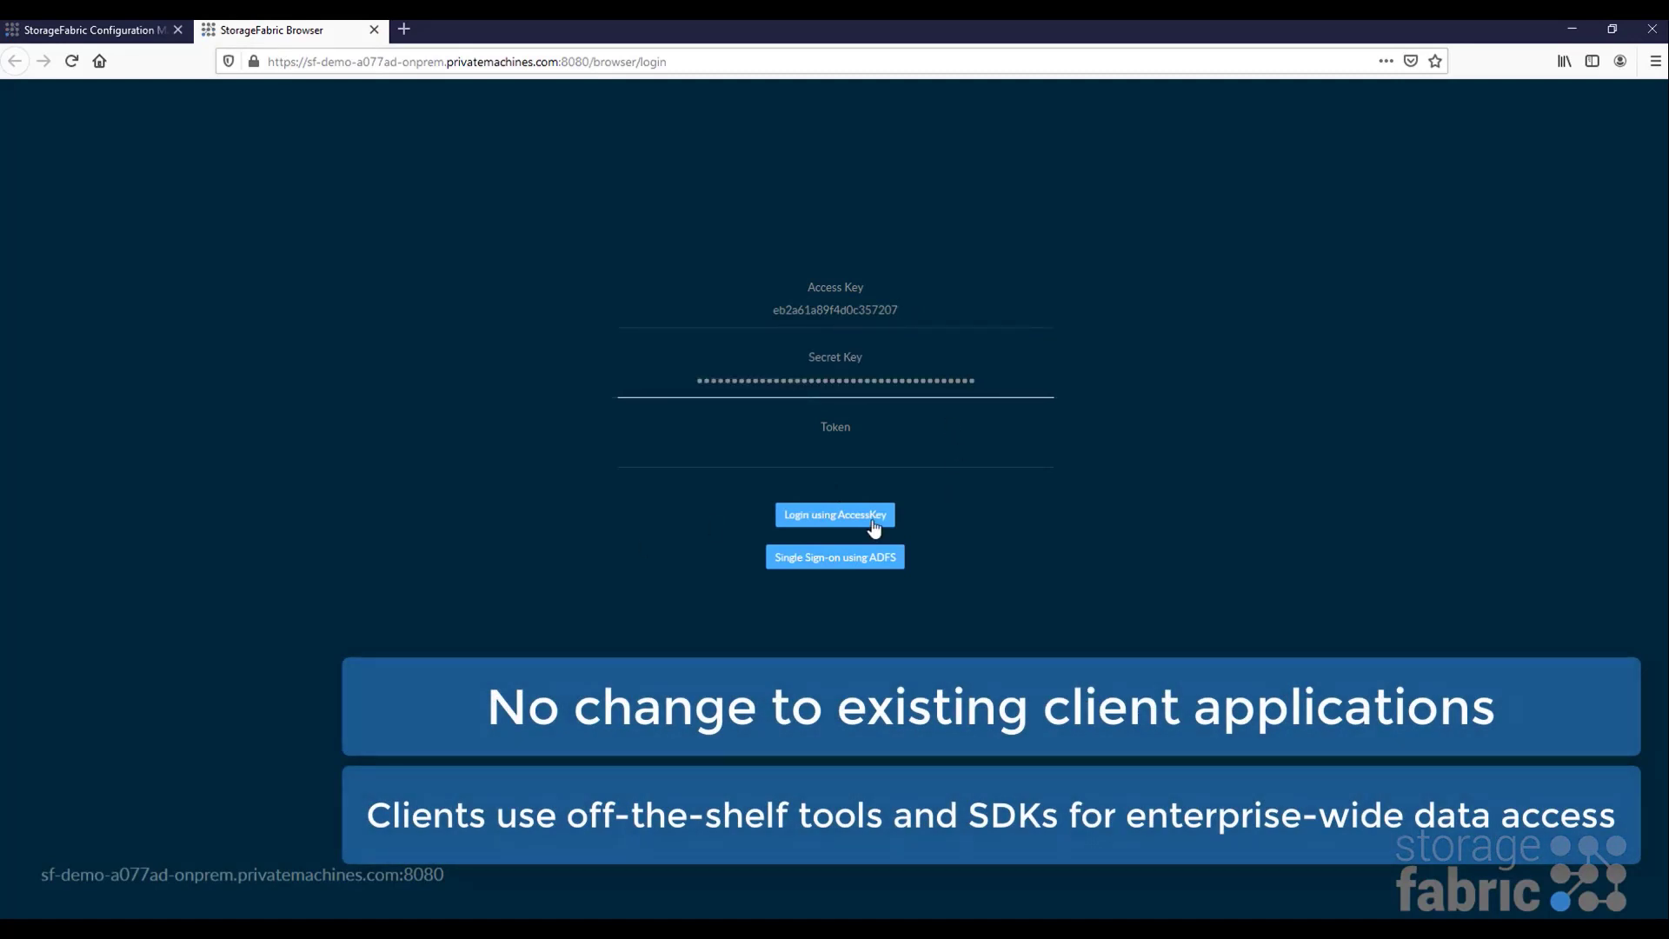
pyautogui.click(874, 521)
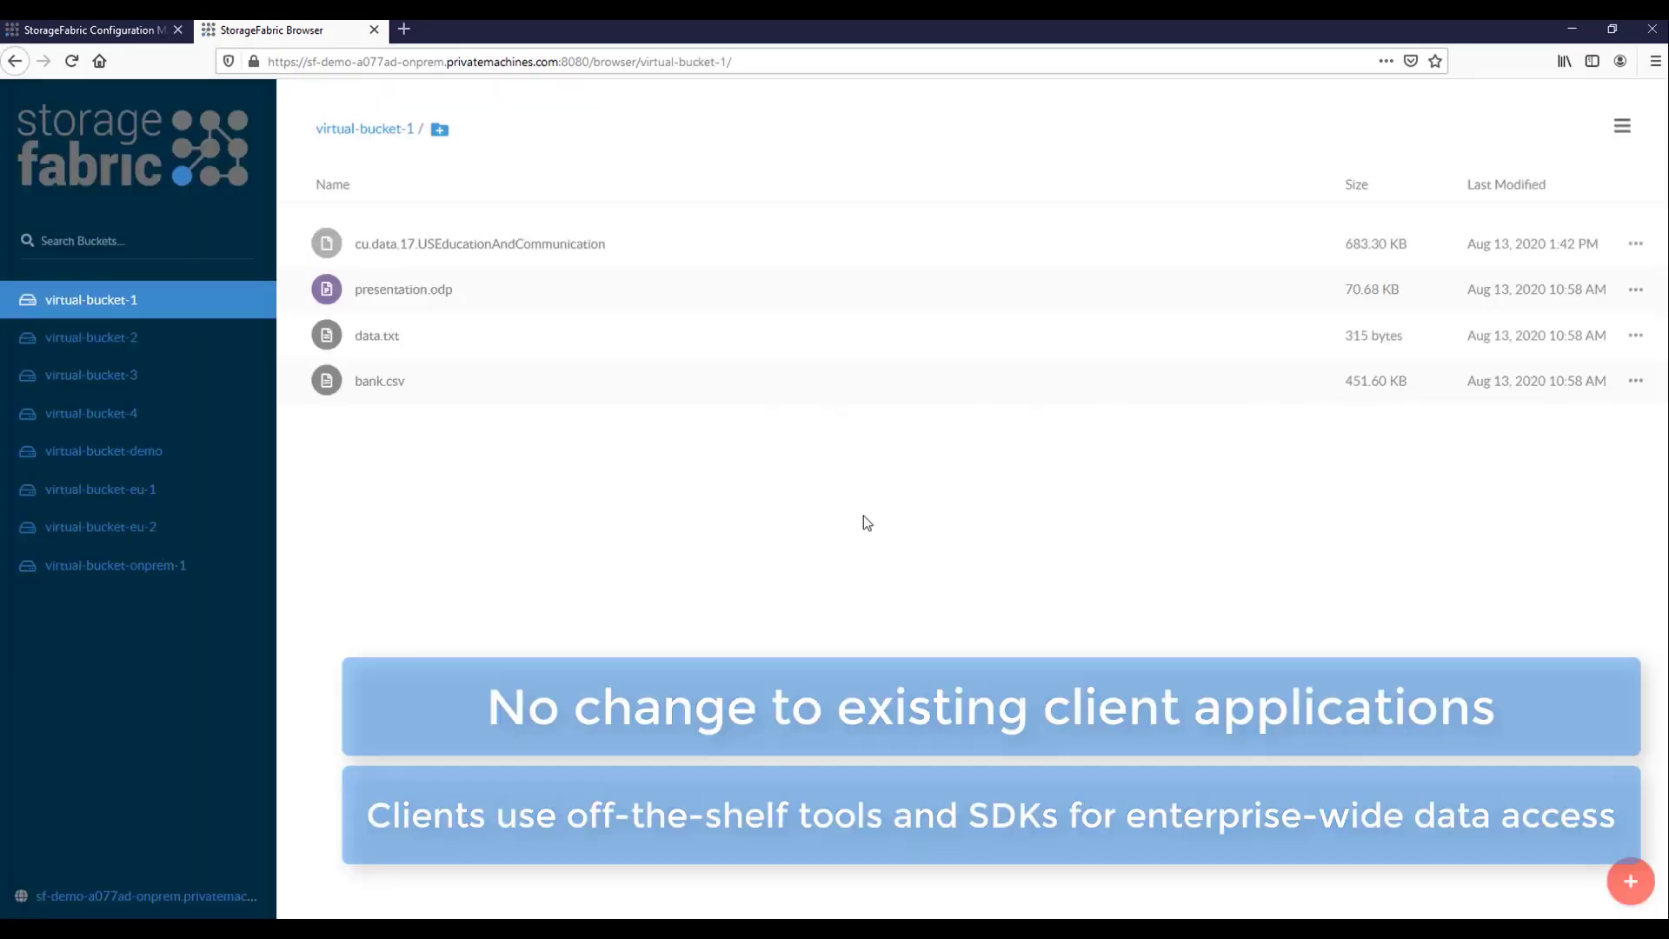
pyautogui.click(104, 452)
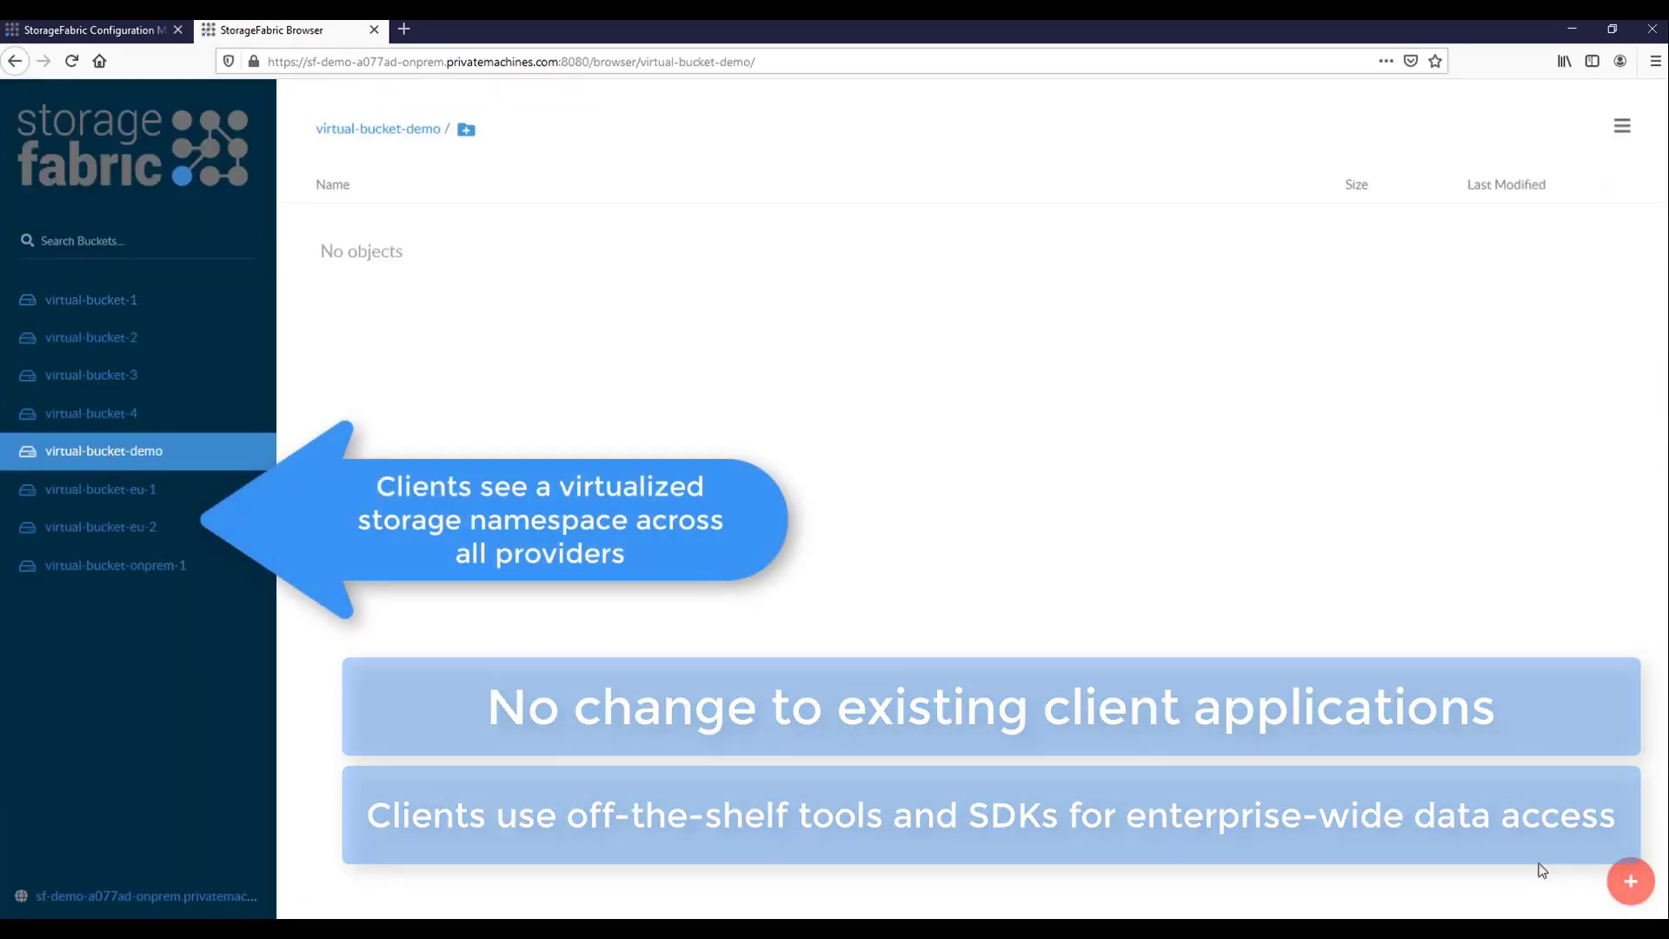
# Upload billing.xlsx through sales-invoice-21331.pdf, five files in all, into the bucket.
pyautogui.click(1630, 880)
pyautogui.click(1630, 777)
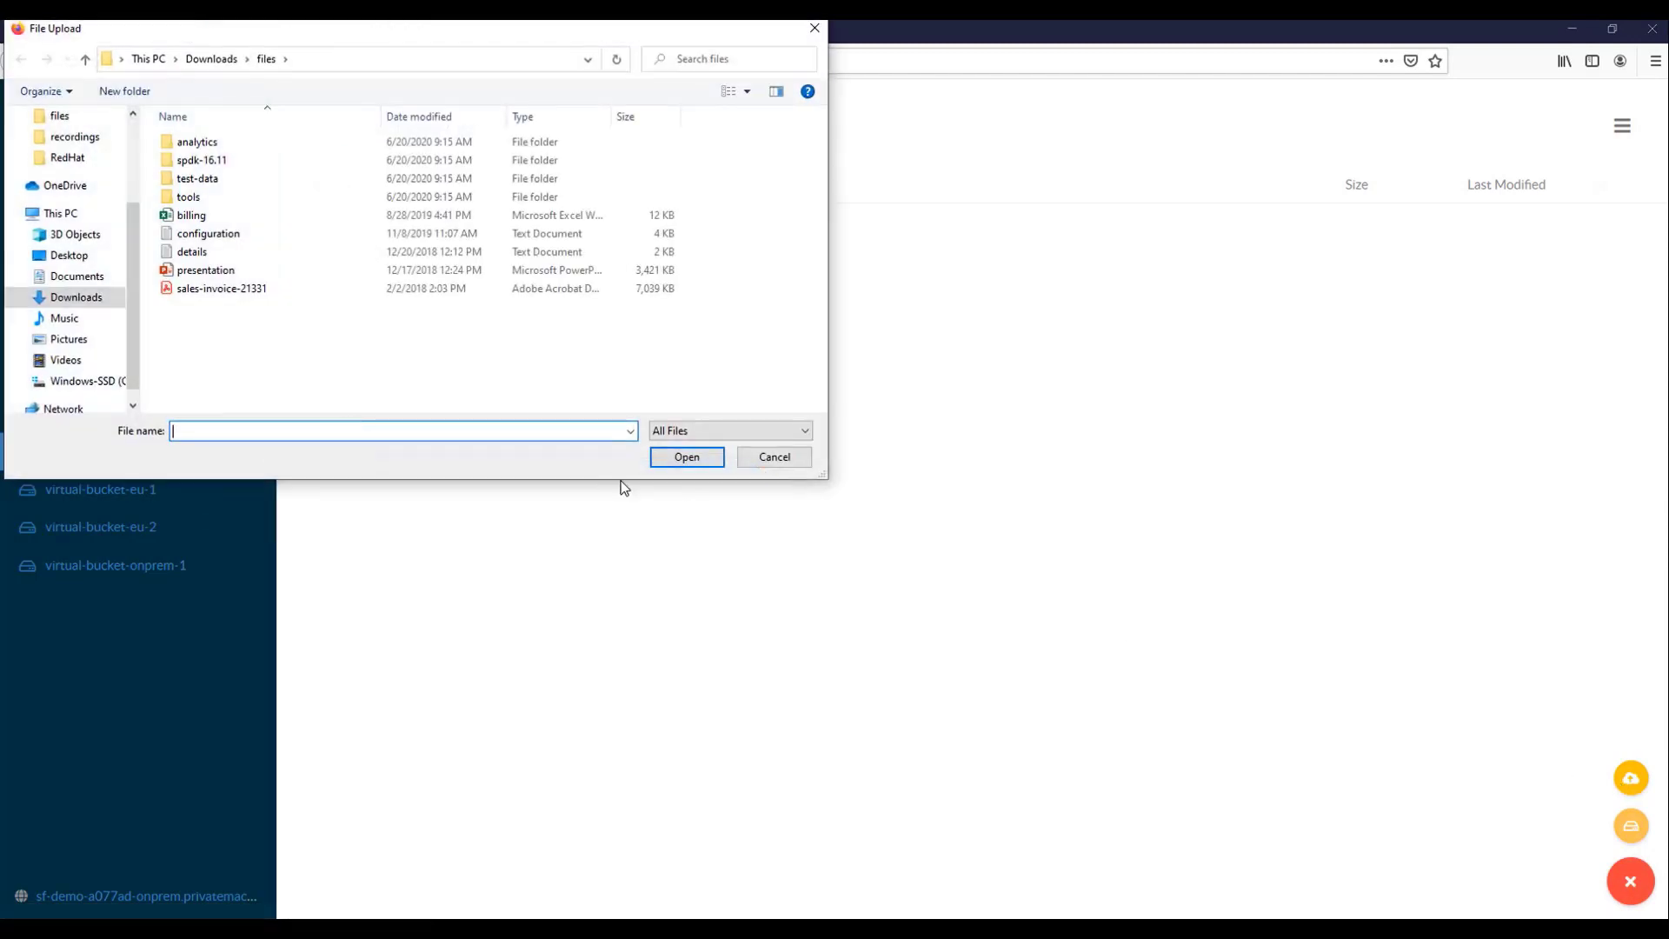
pyautogui.click(193, 215)
pyautogui.keyDown('shift'); pyautogui.click(249, 288); pyautogui.keyUp('shift')
pyautogui.click(665, 461)
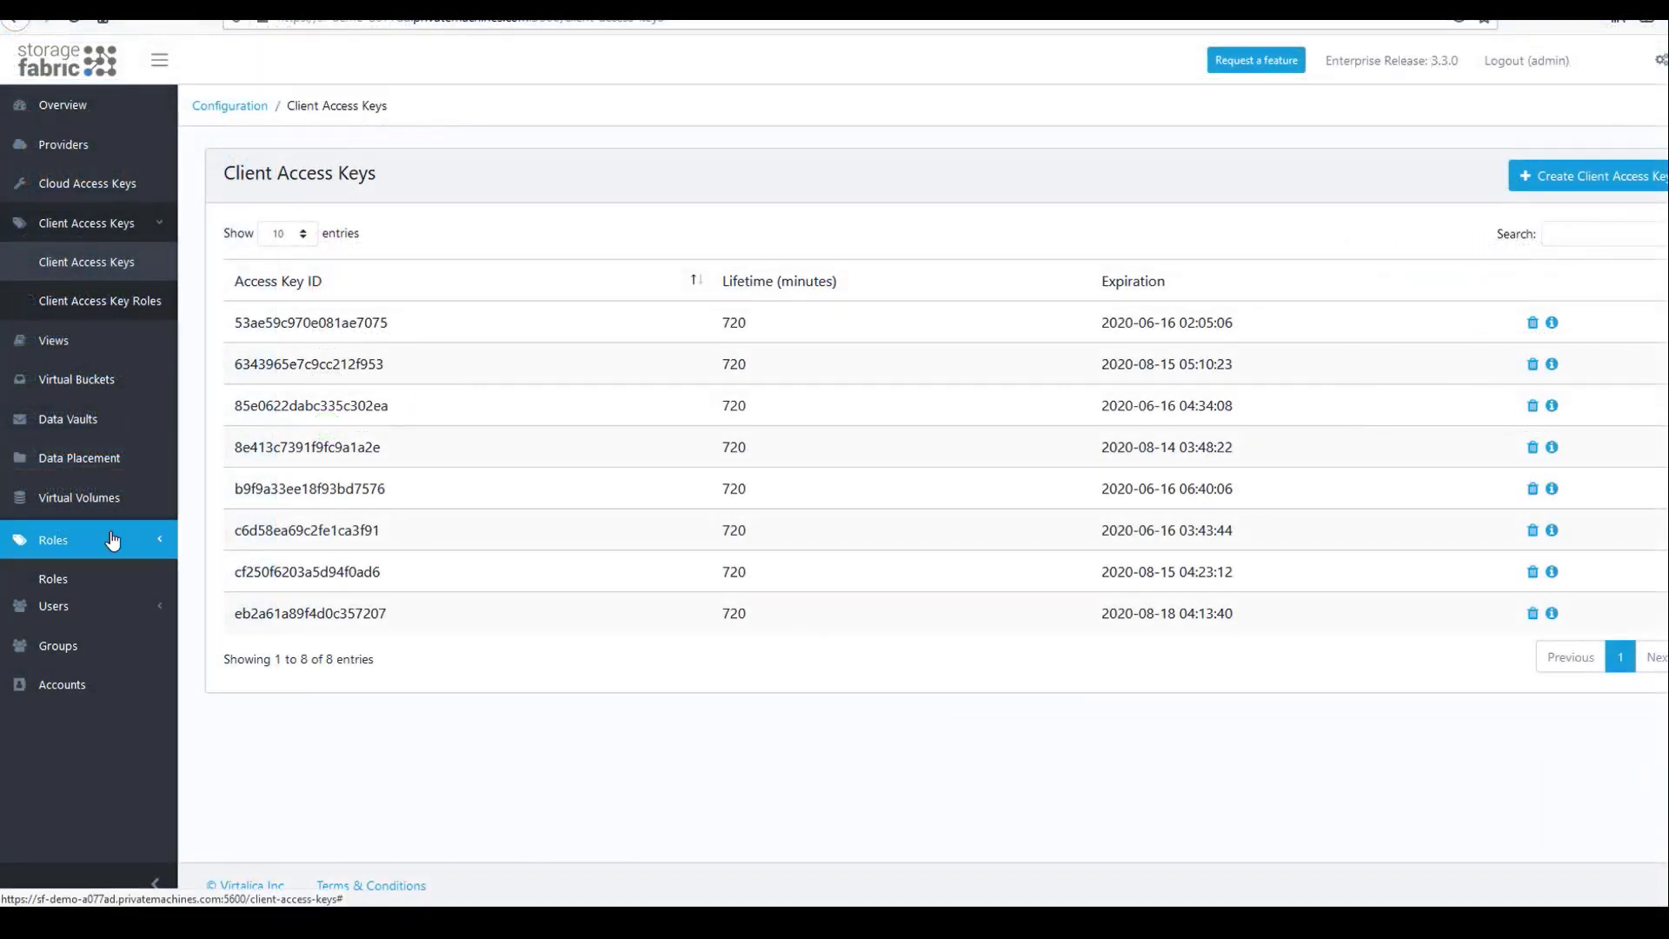
# Create a new role named google.
pyautogui.click(84, 585)
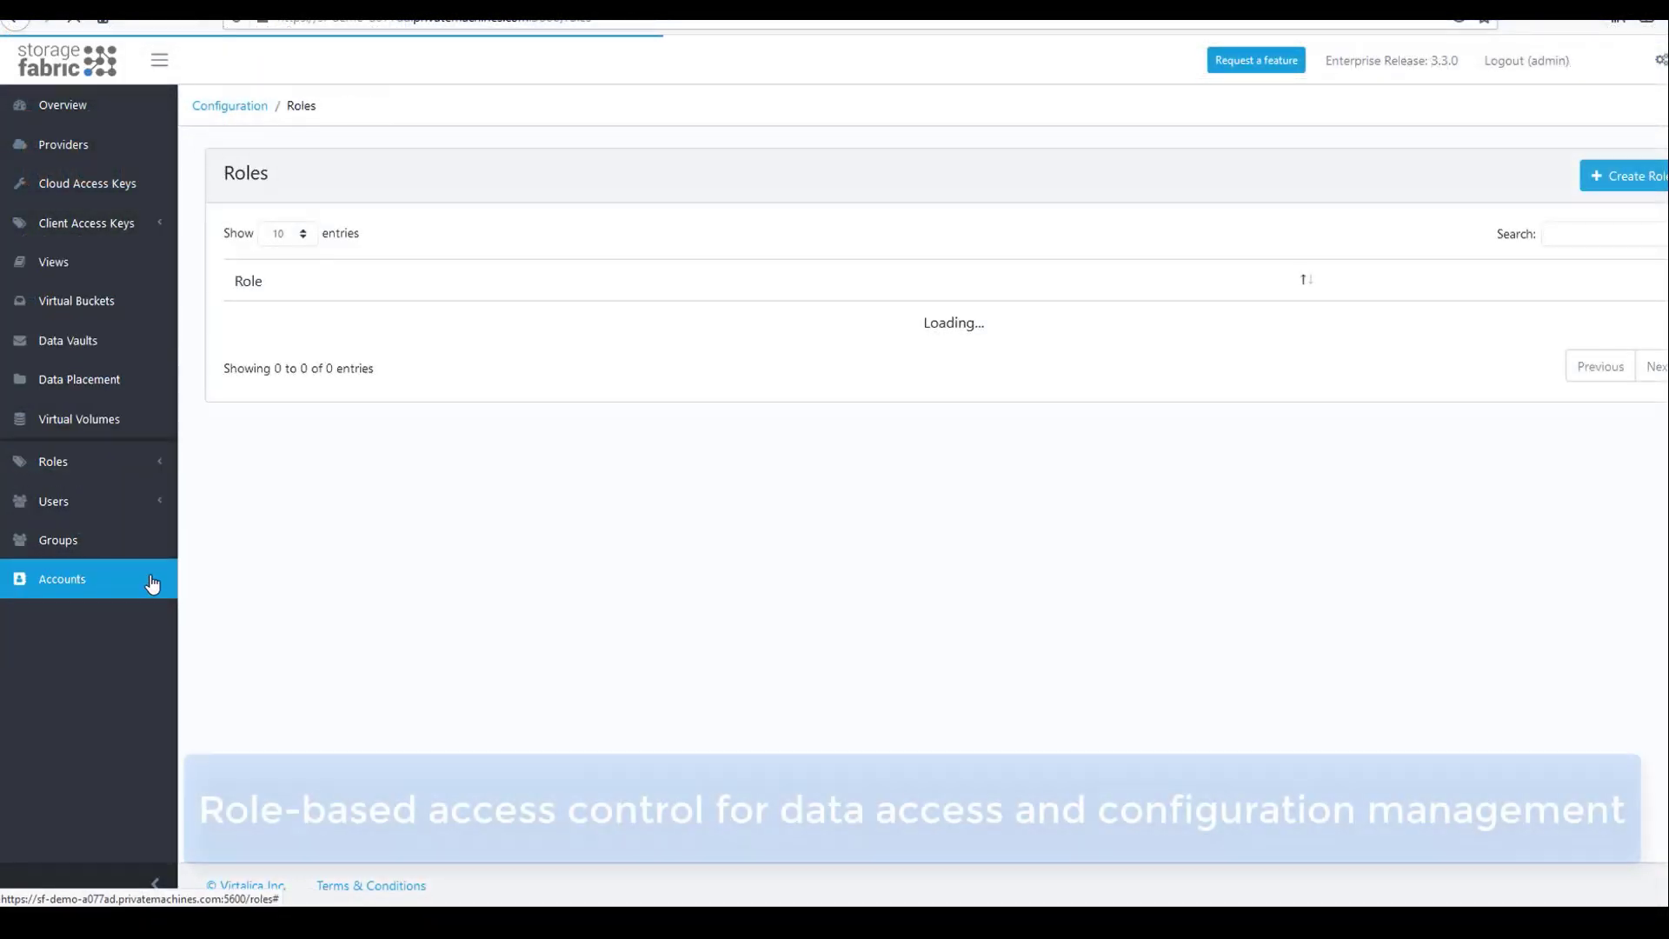
pyautogui.click(1617, 173)
pyautogui.click(787, 194)
pyautogui.write('google')
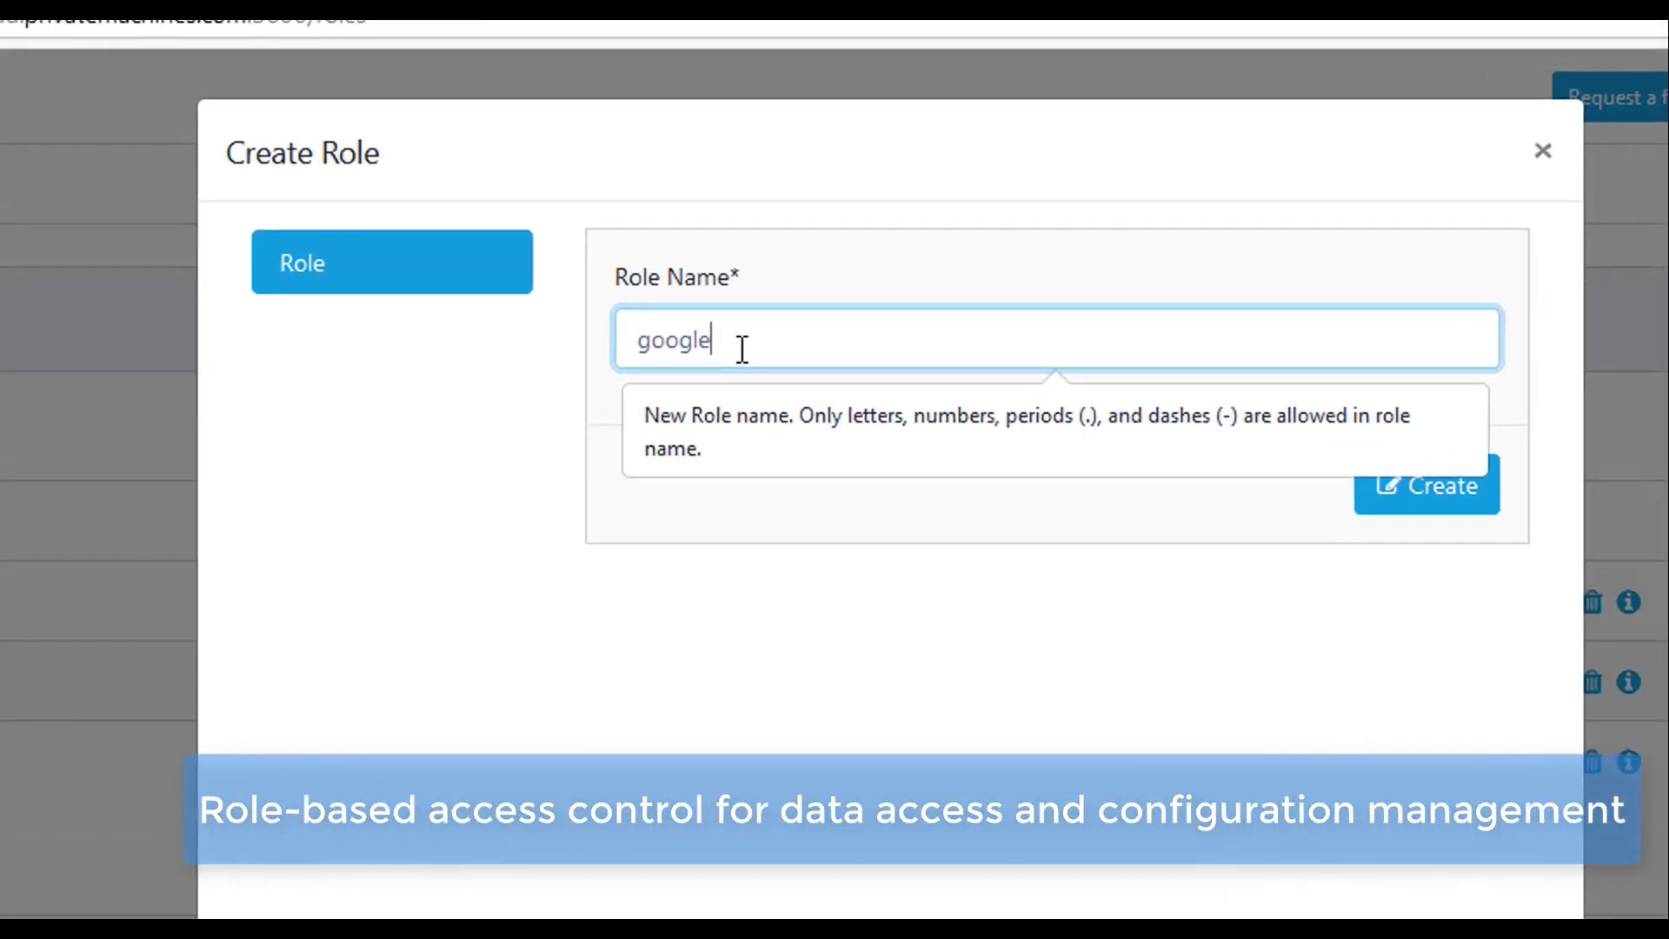
pyautogui.click(1206, 320)
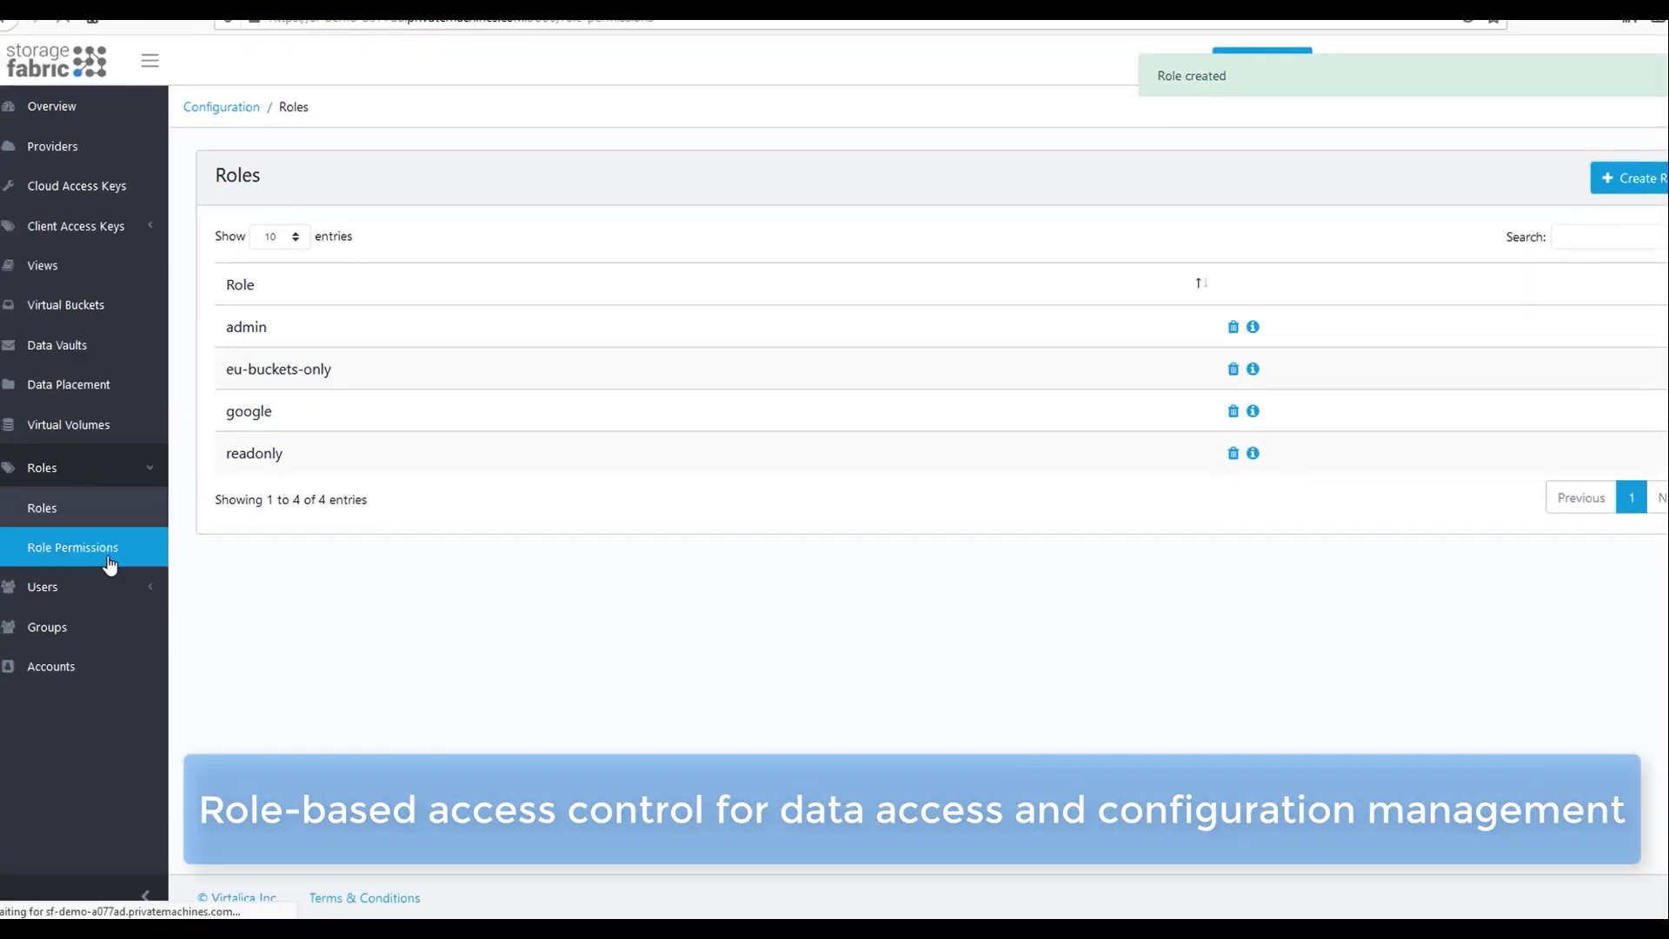
# Start a role permission for google with read-bucket and read-bucket-metadata.
pyautogui.click(26, 616)
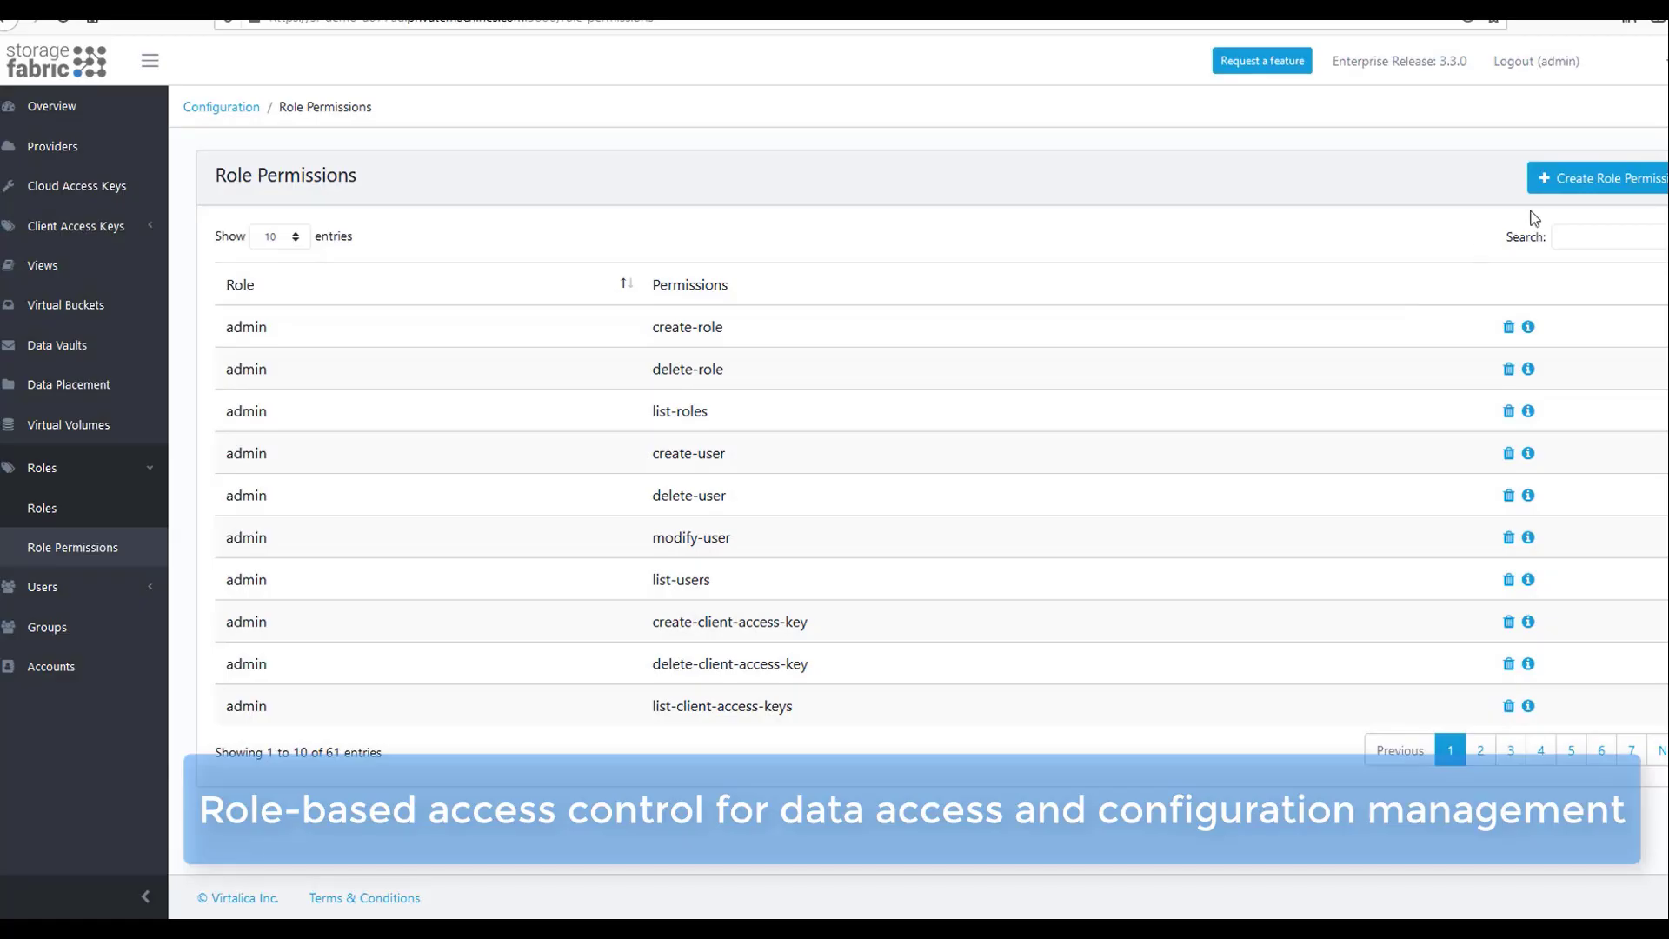
pyautogui.click(1564, 178)
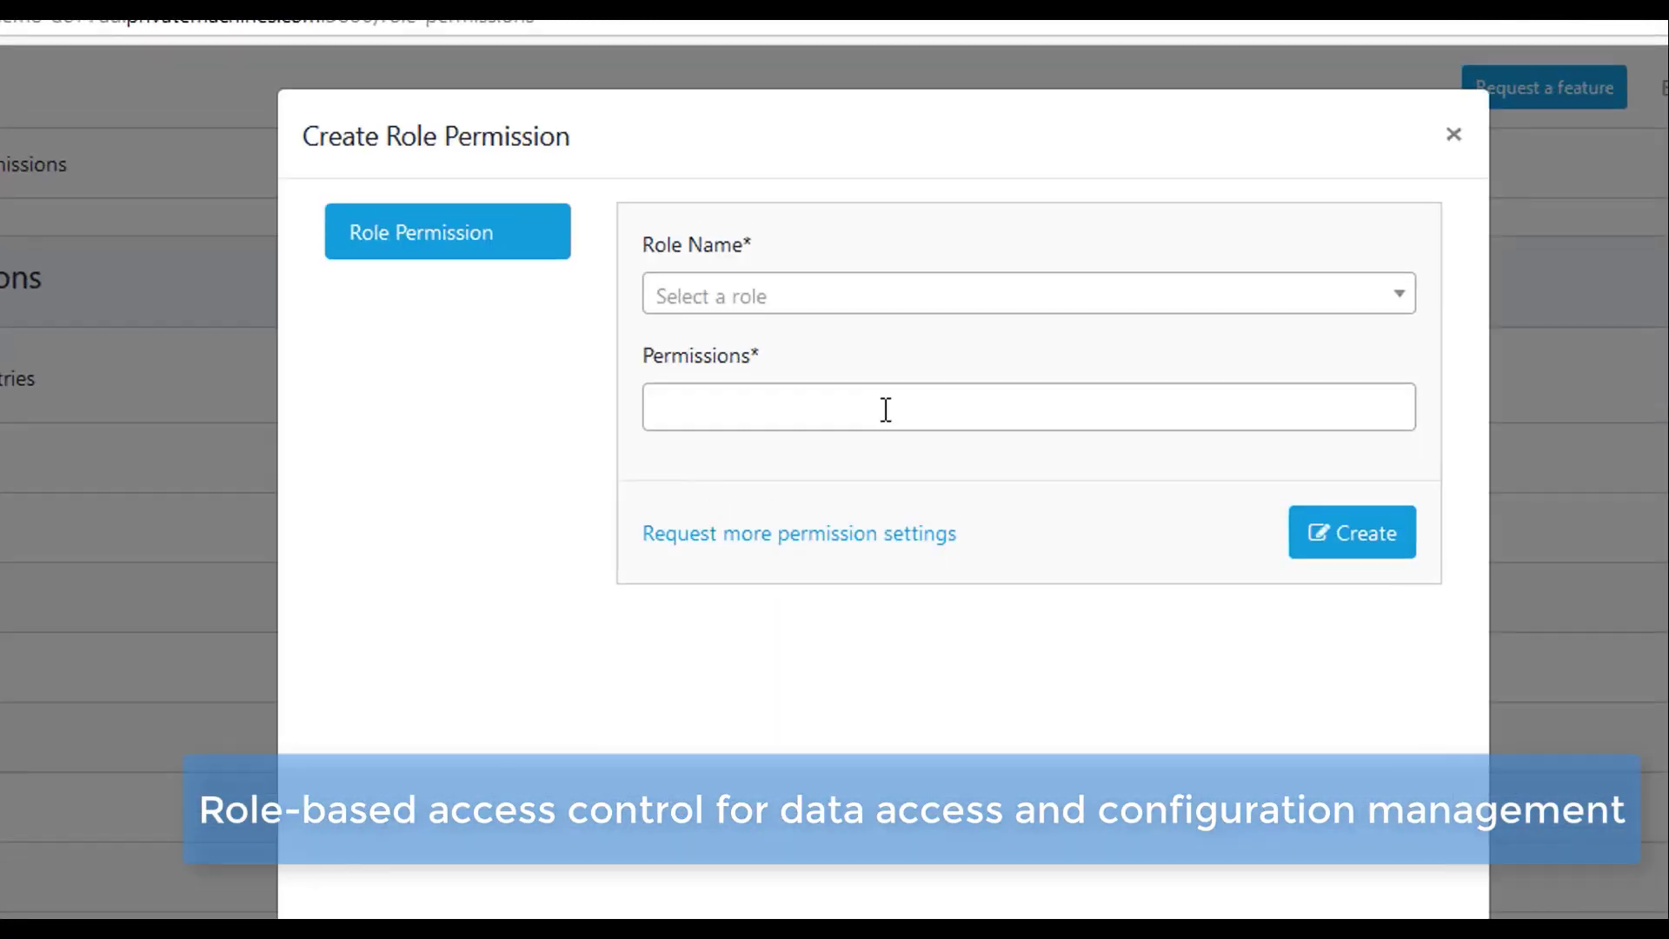
pyautogui.click(765, 290)
pyautogui.click(683, 445)
pyautogui.click(732, 408)
pyautogui.write('read')
pyautogui.click(692, 682)
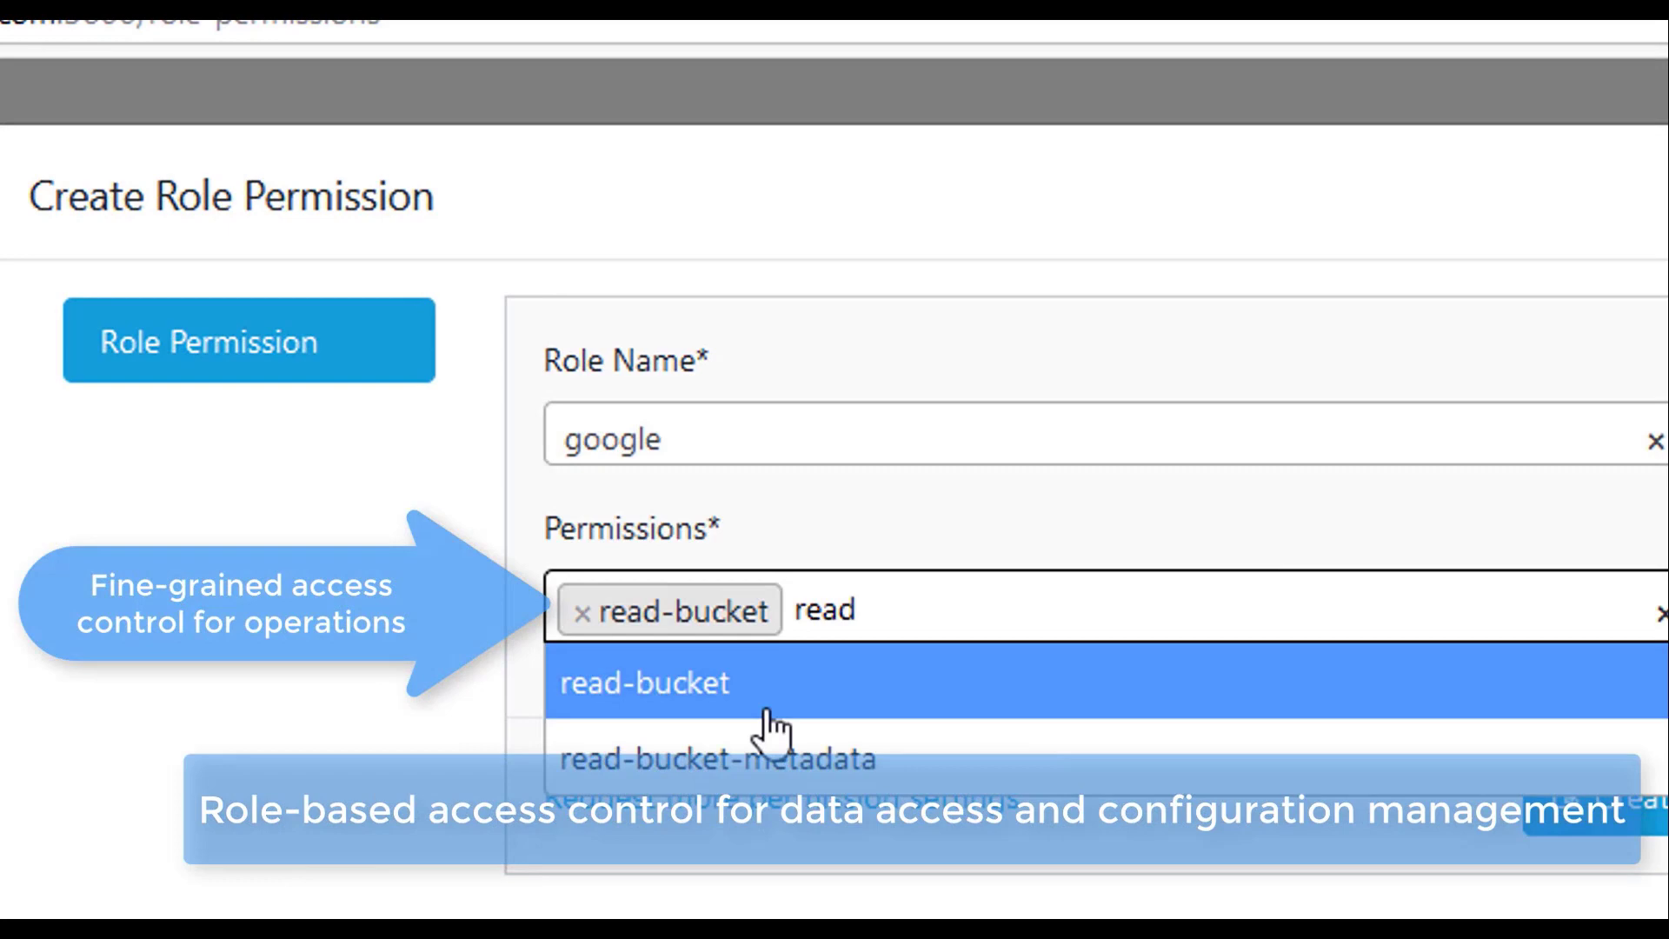
pyautogui.click(764, 756)
# Add write-bucket, write-bucket-metadata, list-buckets and list-providers, and save google's permissions.
pyautogui.press('BackSpace')
pyautogui.press('BackSpace')
pyautogui.press('BackSpace')
pyautogui.press('BackSpace')
pyautogui.write('wr')
pyautogui.click(1272, 681)
pyautogui.press('BackSpace')
pyautogui.click(1234, 756)
pyautogui.write('li')
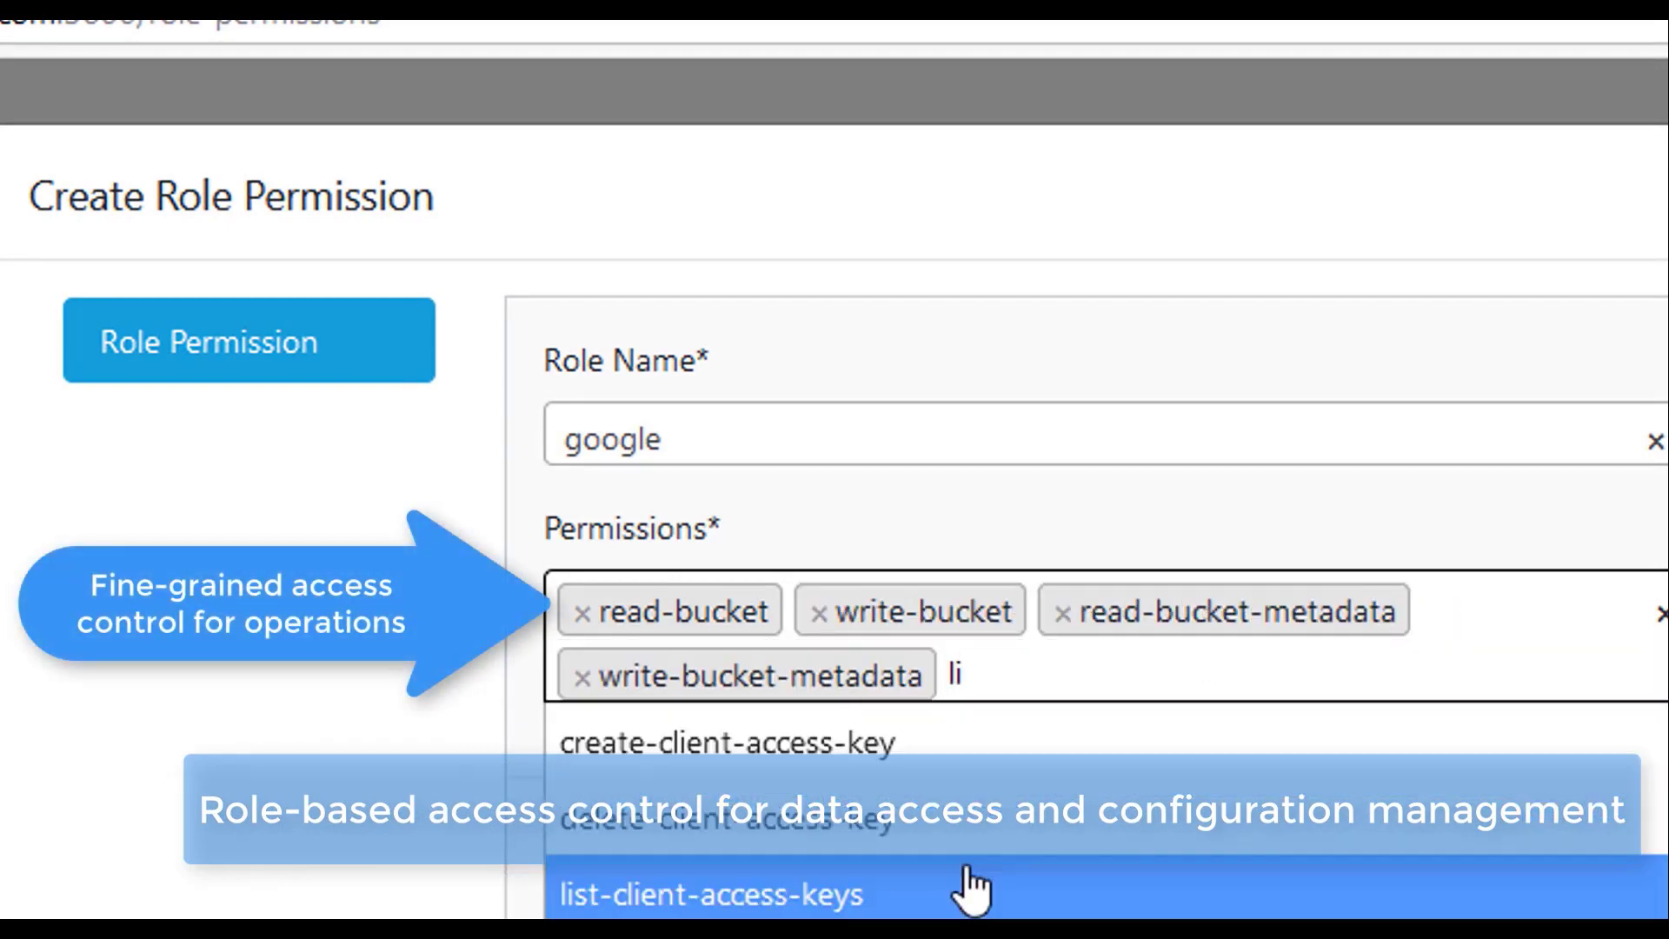
pyautogui.click(1051, 813)
pyautogui.write('list')
pyautogui.click(921, 842)
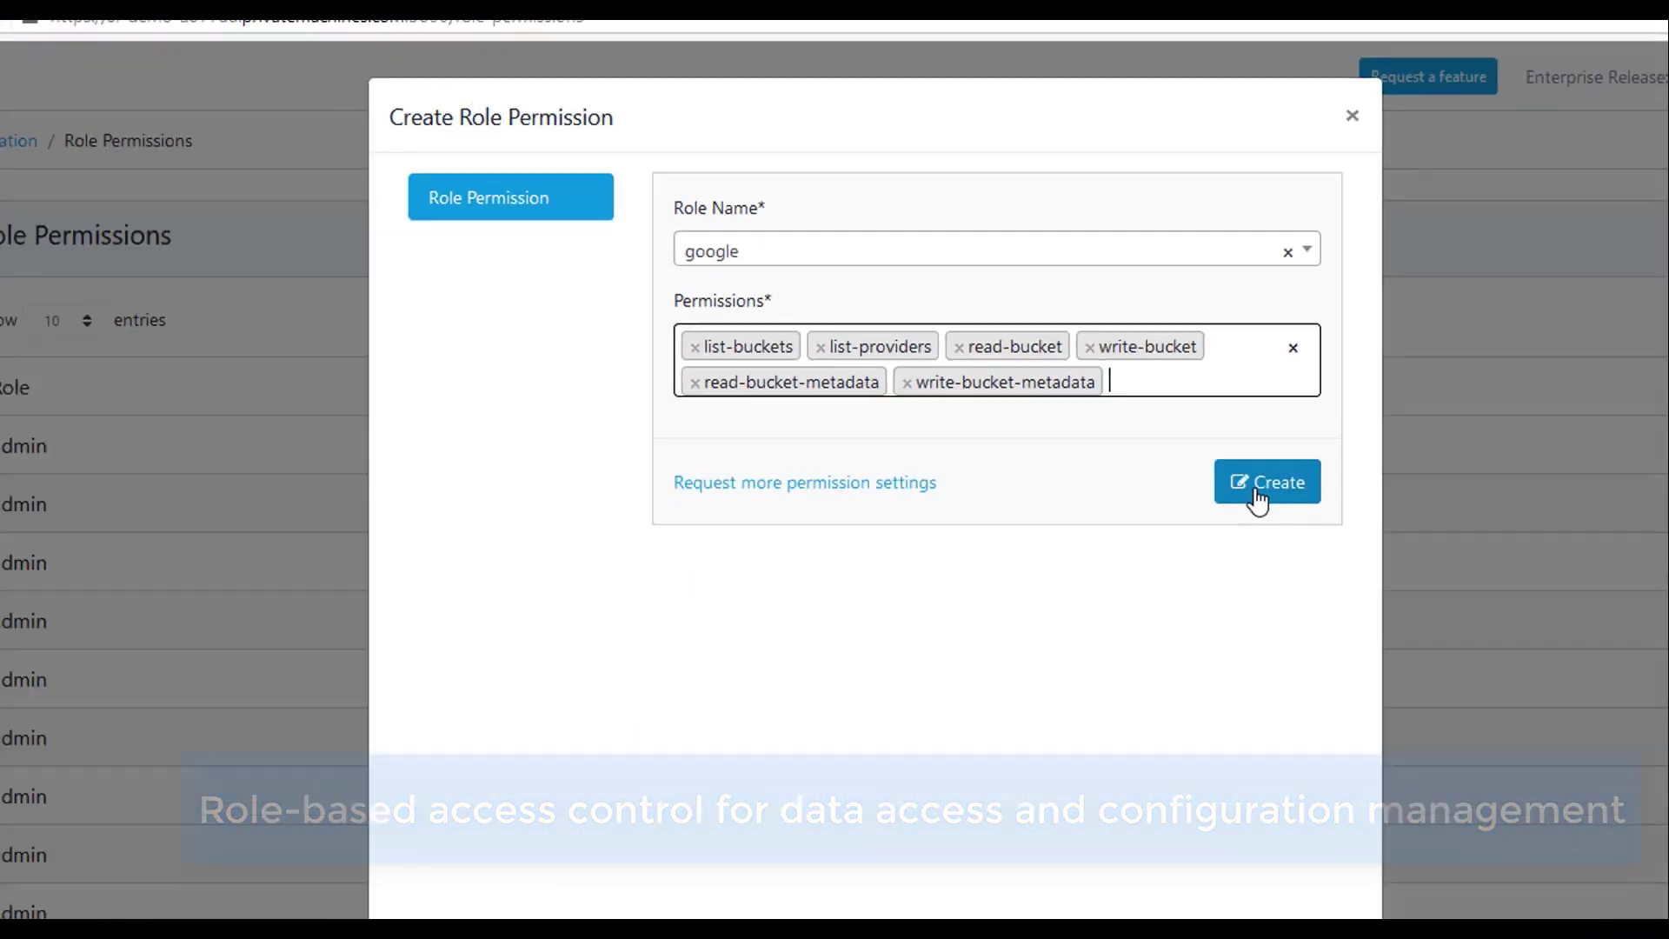
pyautogui.click(1598, 869)
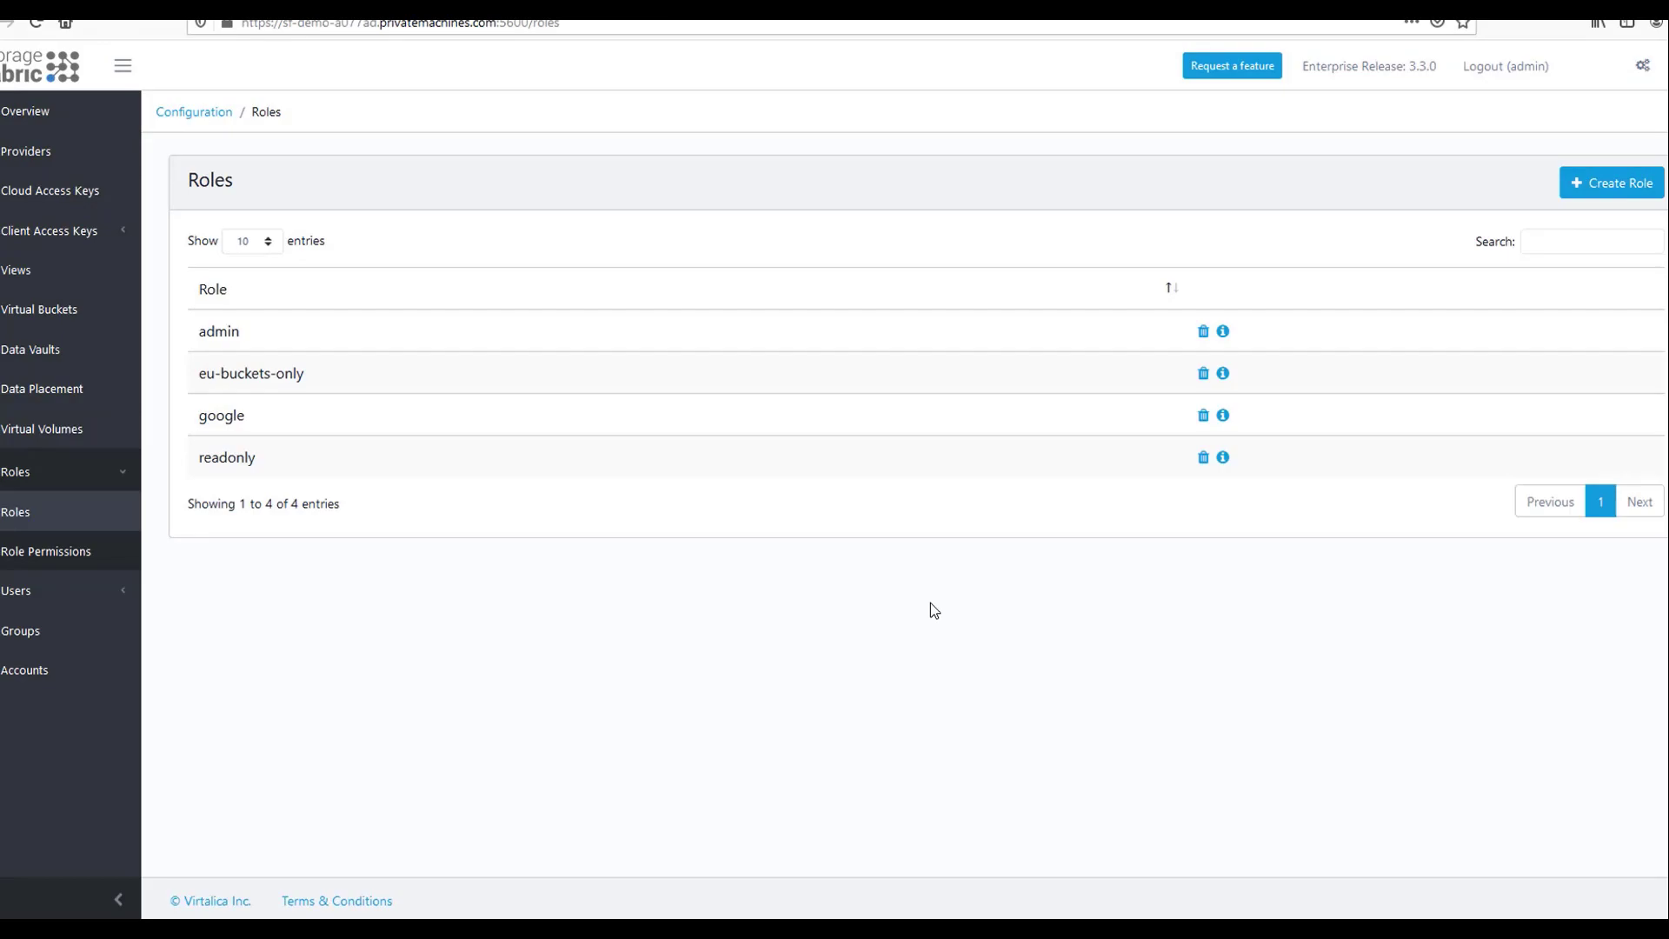
pyautogui.click(119, 590)
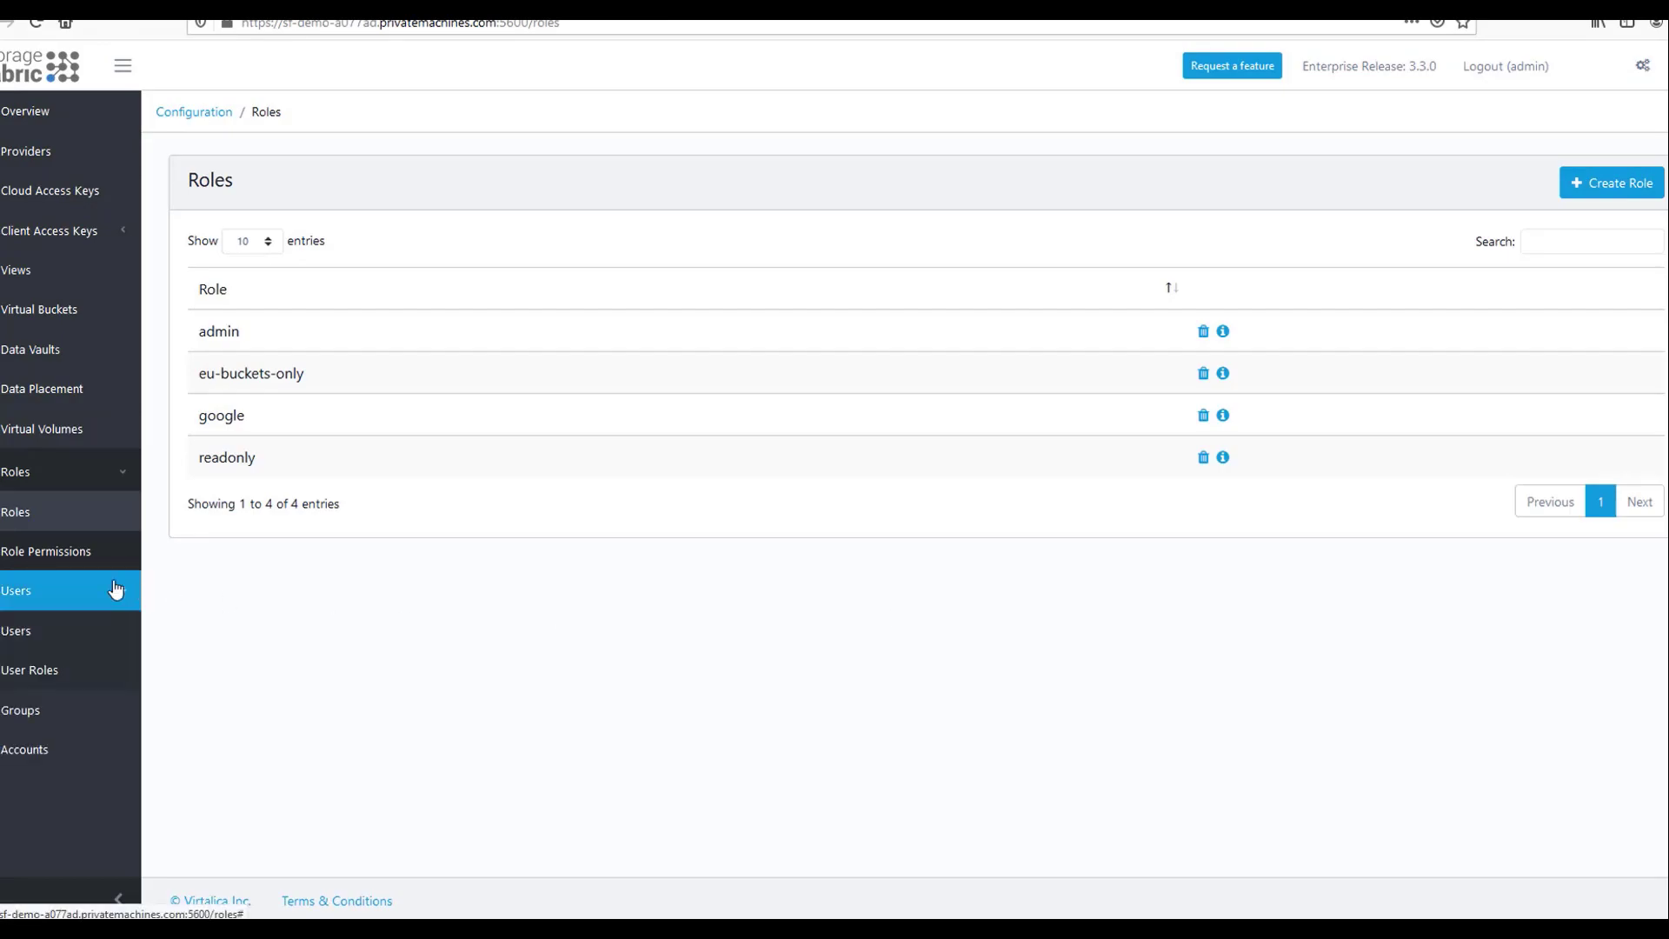
# Go to User Roles, then open Providers as the restricted user.
pyautogui.click(52, 670)
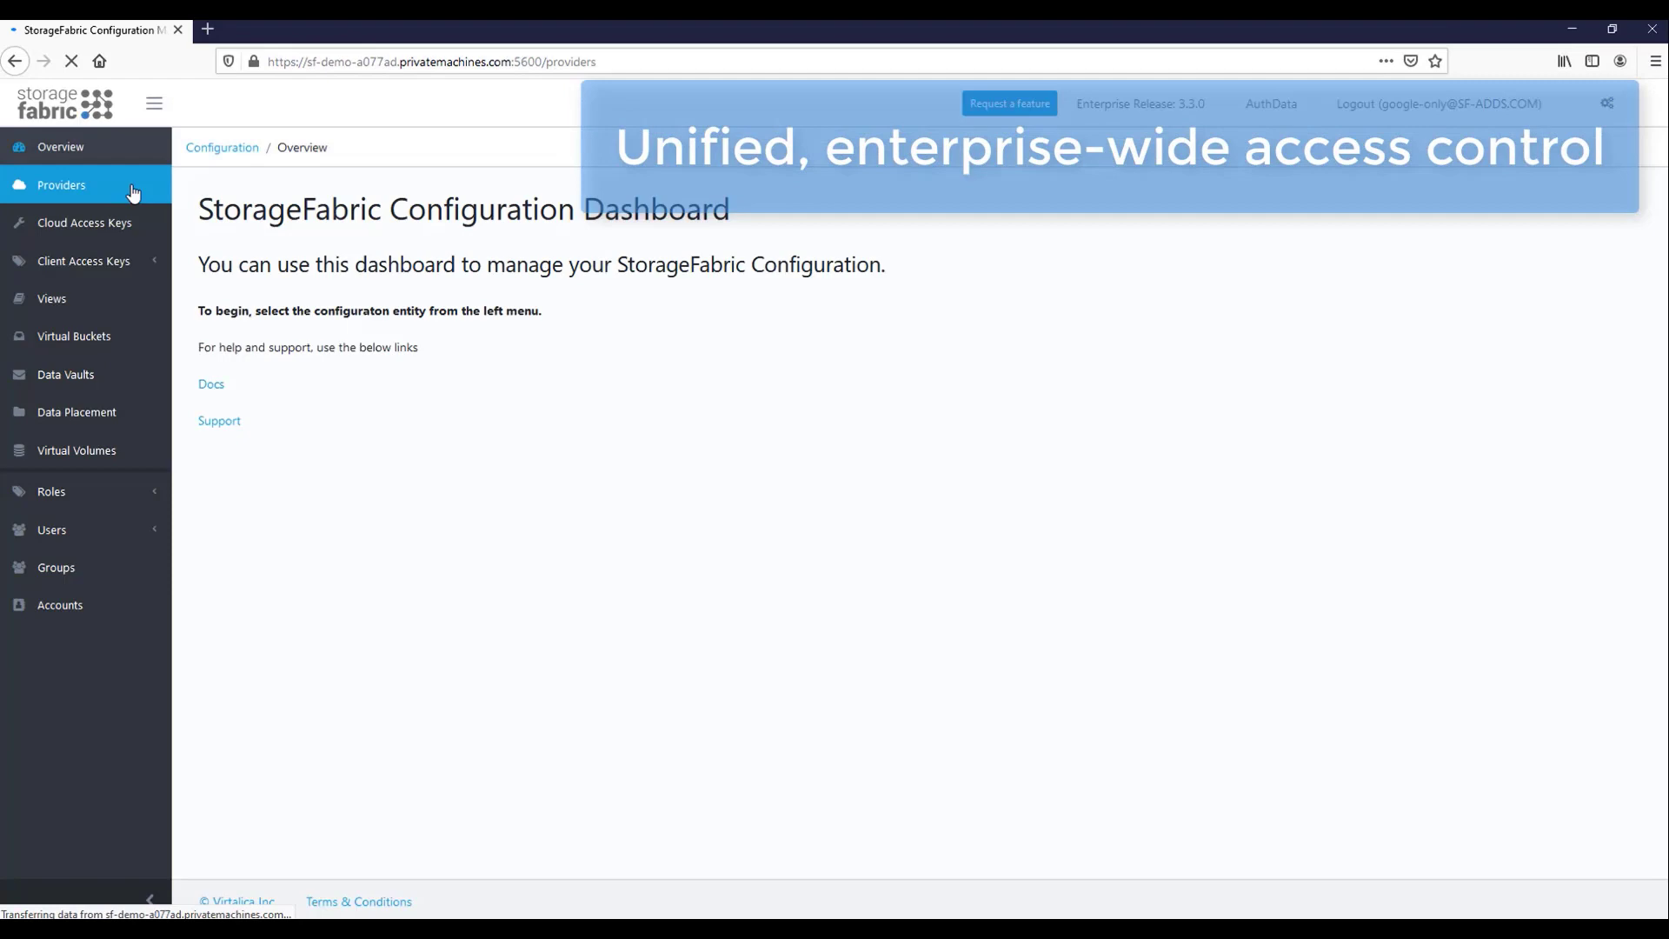
pyautogui.click(137, 186)
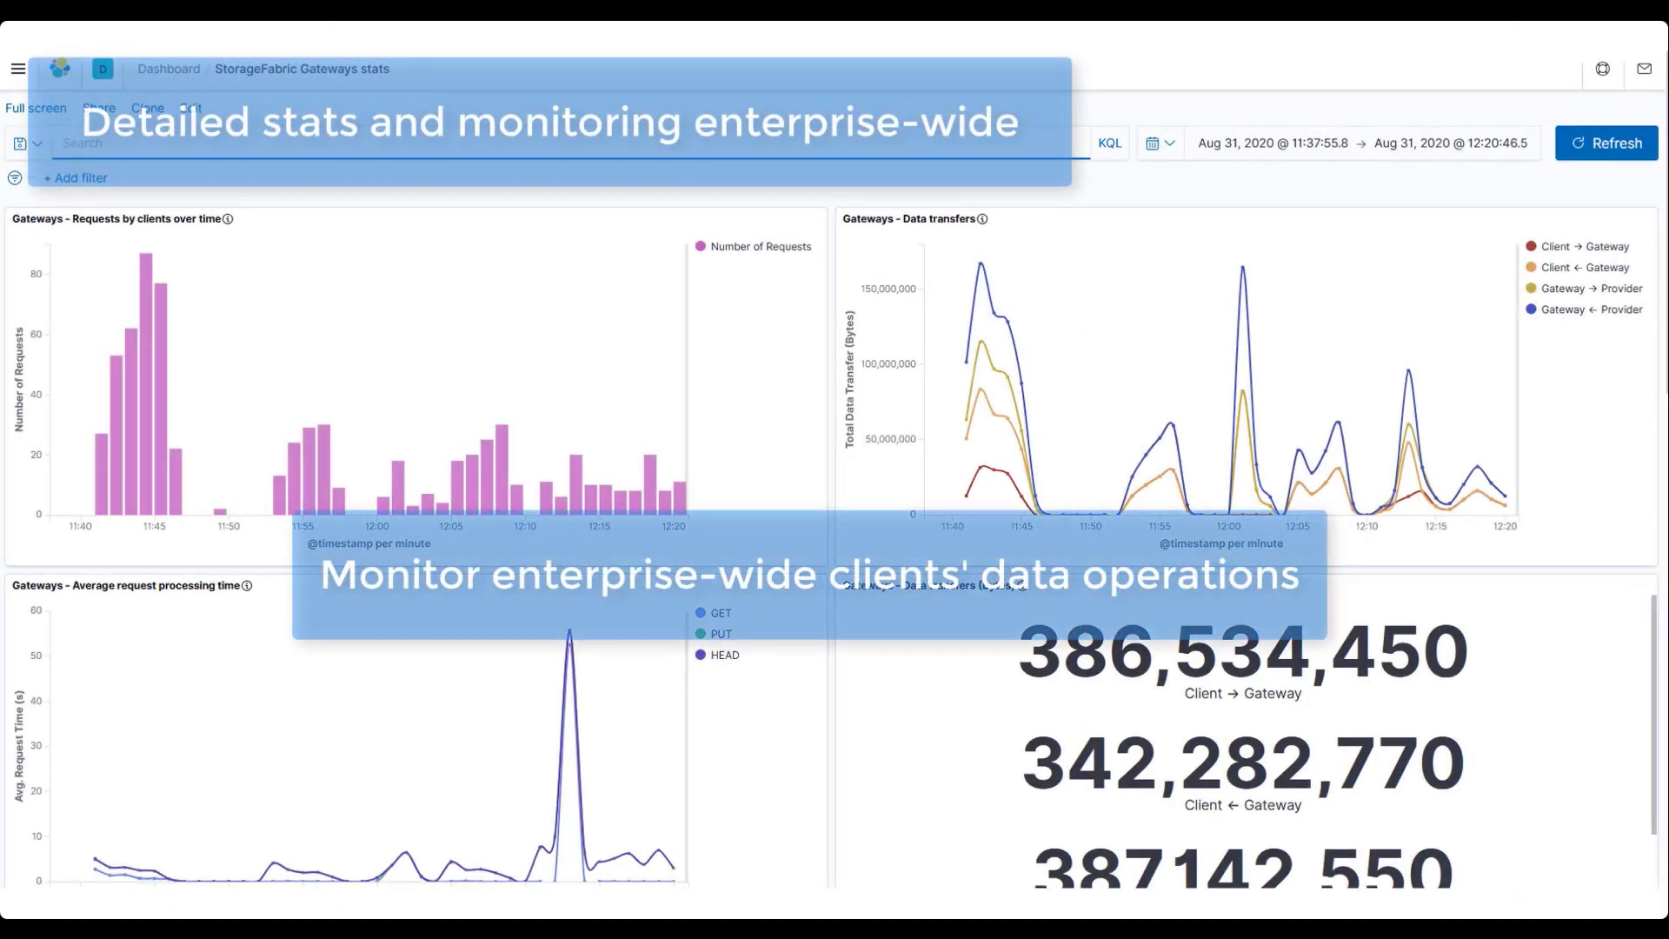
# Scroll the Gateways stats dashboard down to the client requests pie chart and throughput panels.
pyautogui.scroll(-1, 830, 556)
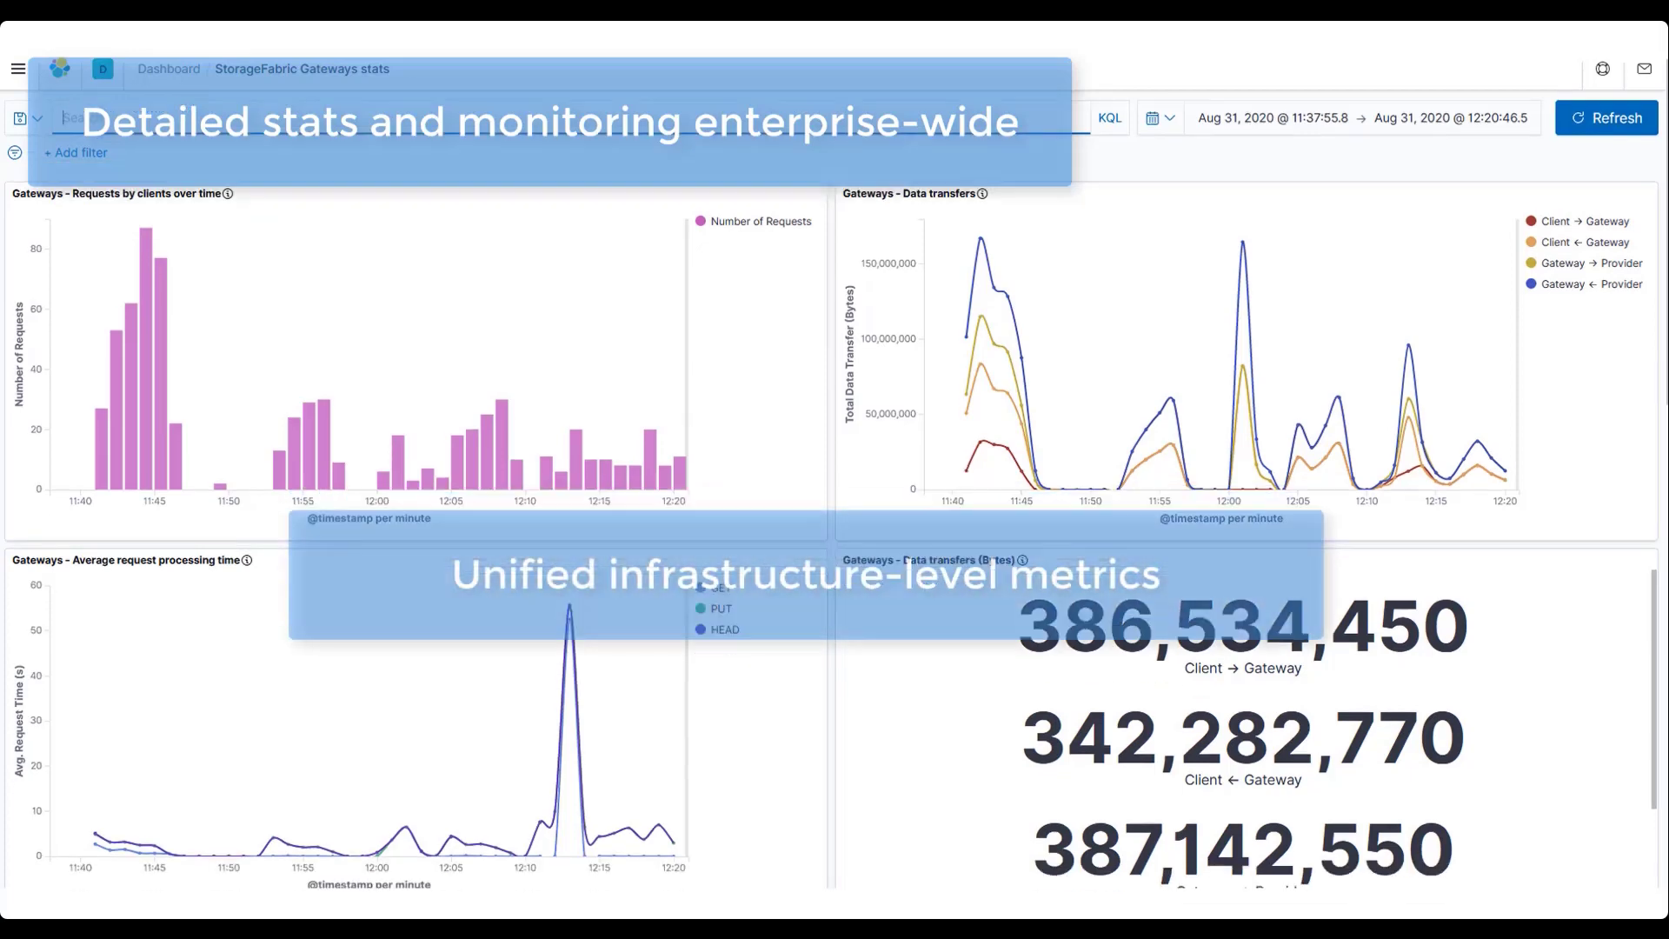
pyautogui.scroll(-5, 830, 522)
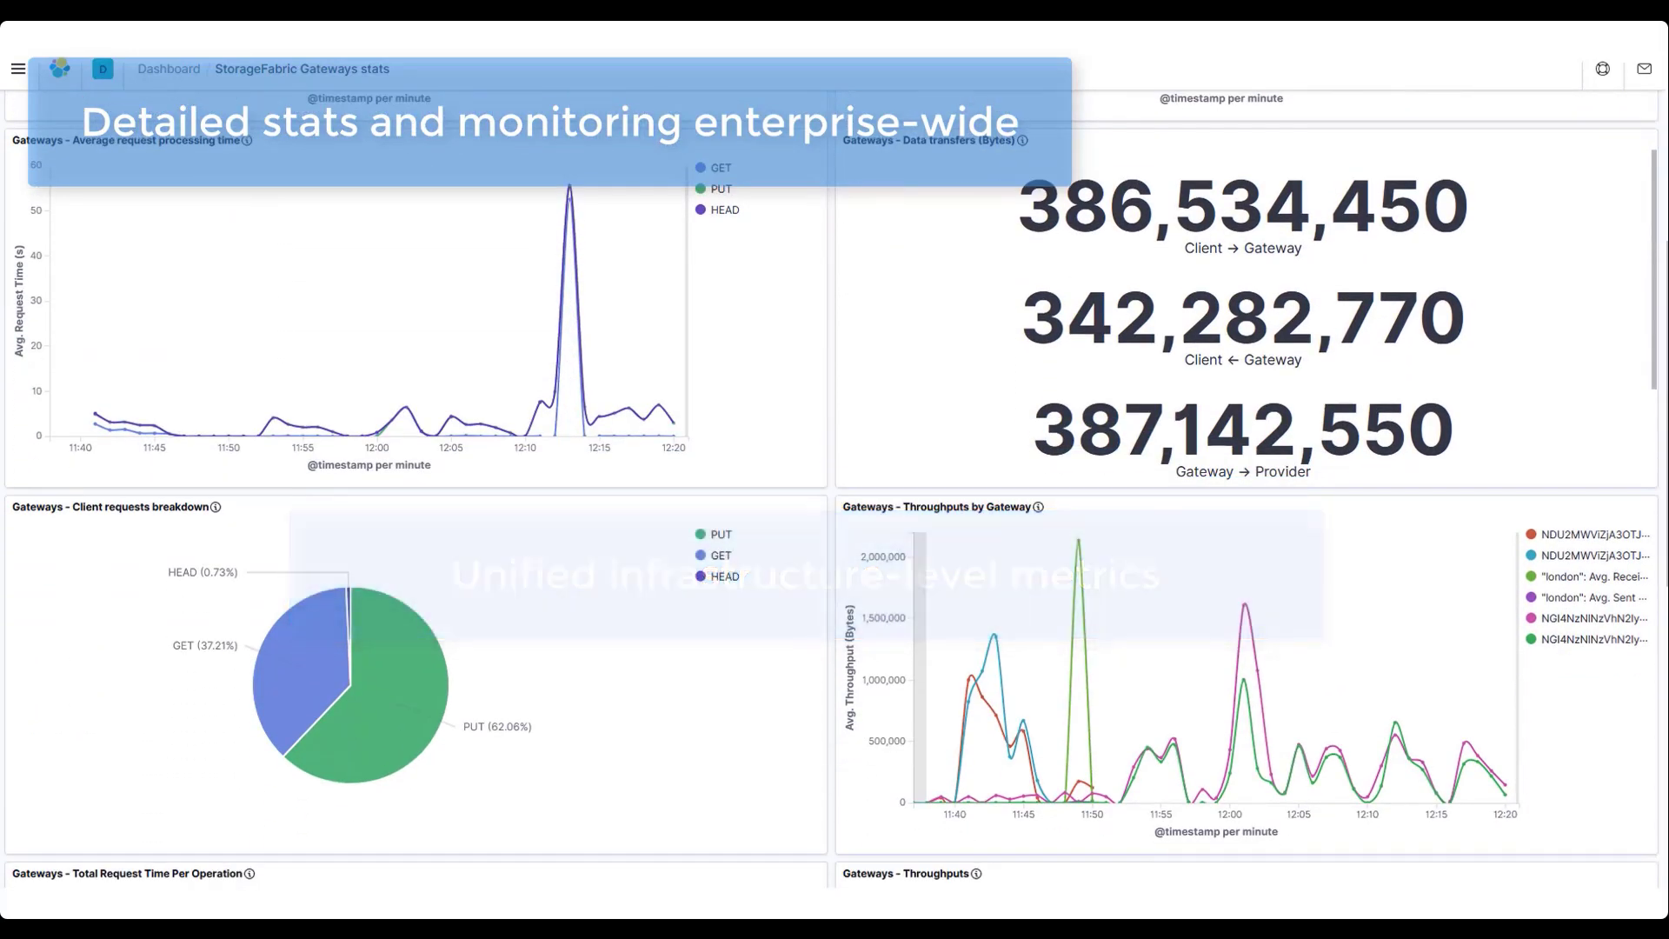